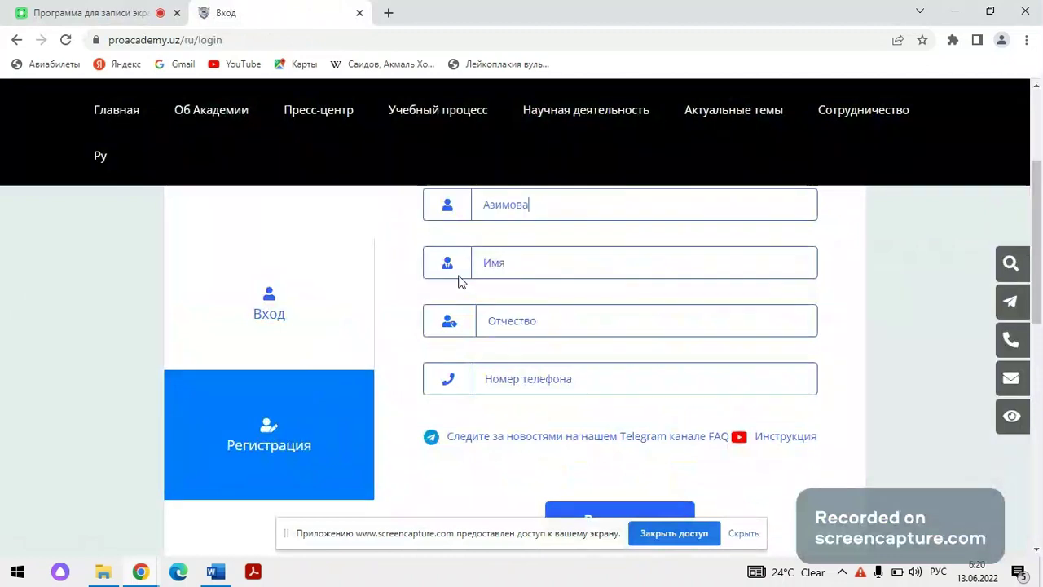
Fill the first name and patronymic from the saved autofill suggestions.
click(492, 264)
key(Down)
key(Return)
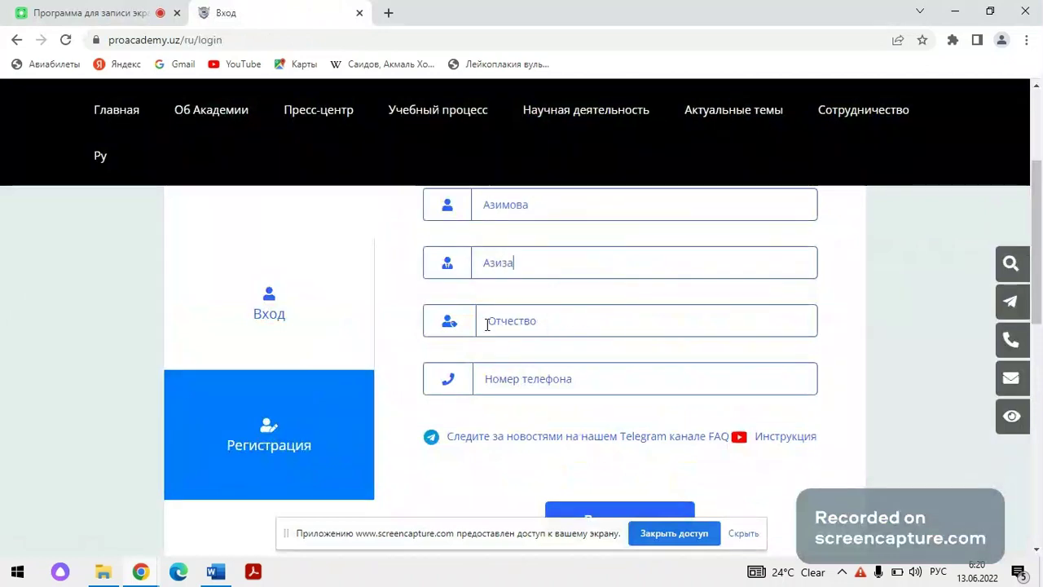
click(486, 324)
click(588, 361)
click(484, 382)
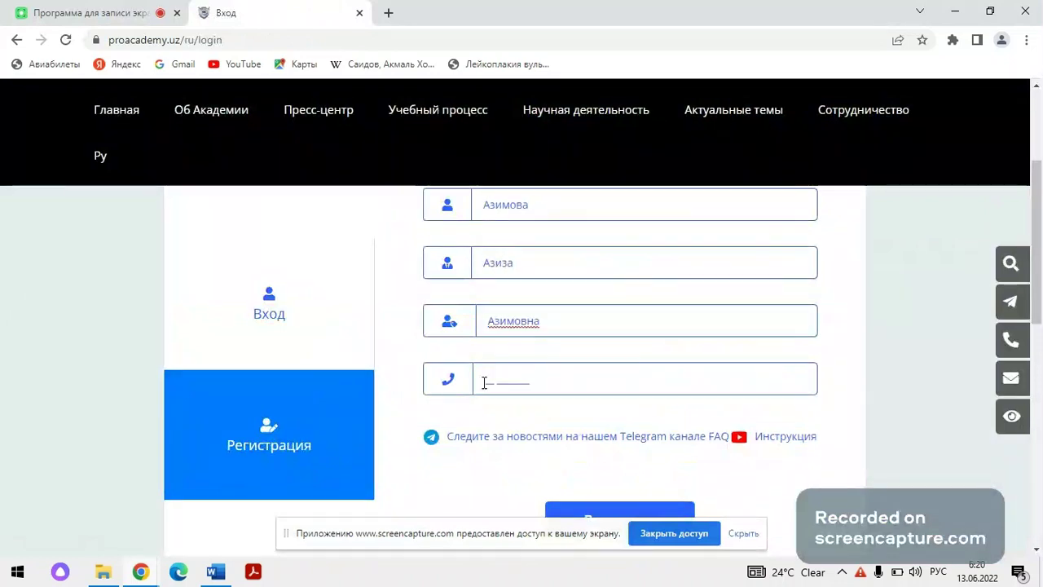
Enter the applicant's phone number and submit the registration form.
click(491, 381)
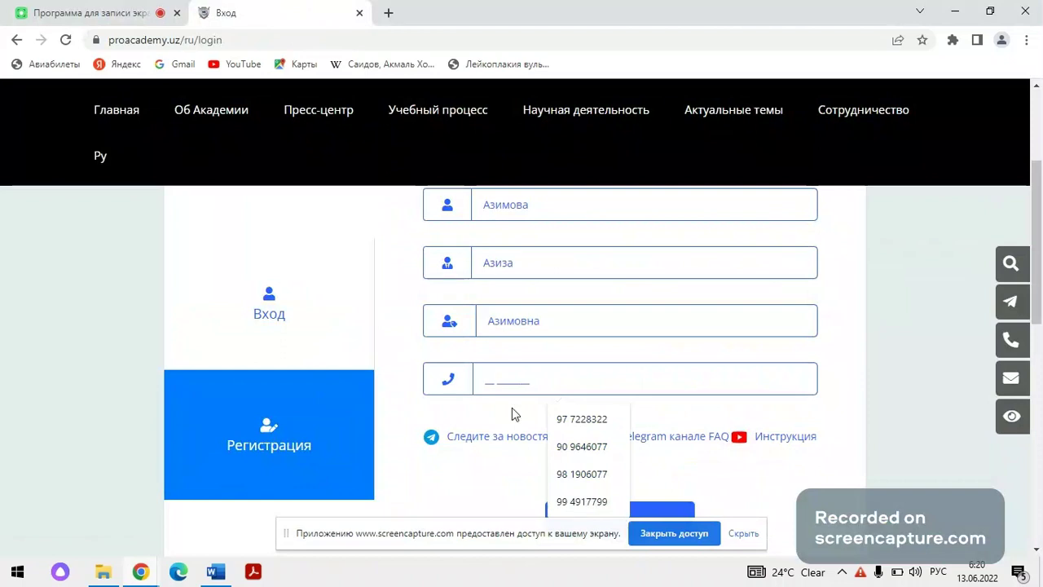
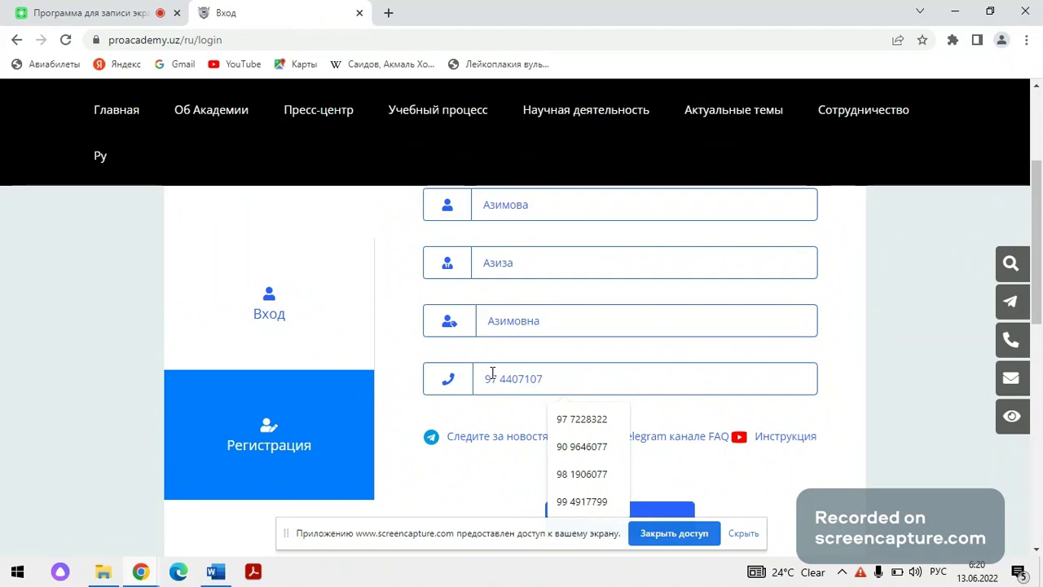
drag(1041, 258, 1039, 300)
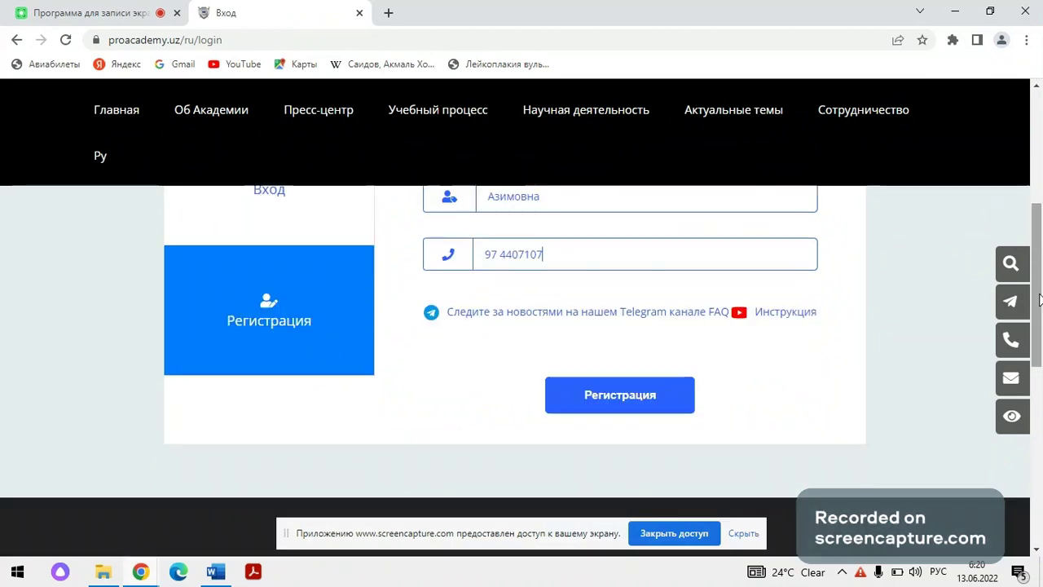
click(633, 404)
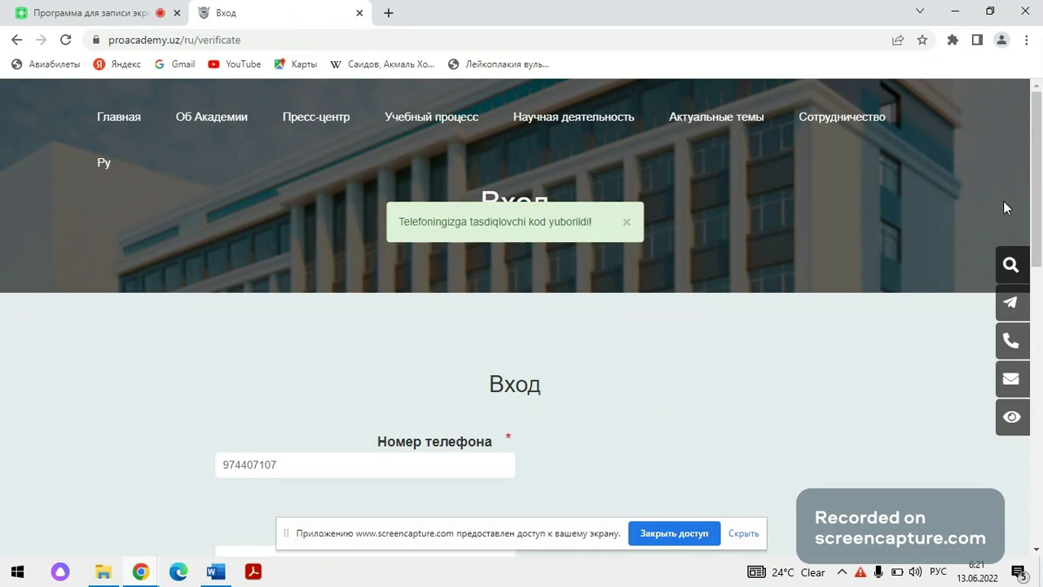
Enter the SMS one-time verification code and log in with Kirish.
scroll(1003, 207, down, 1)
click(387, 492)
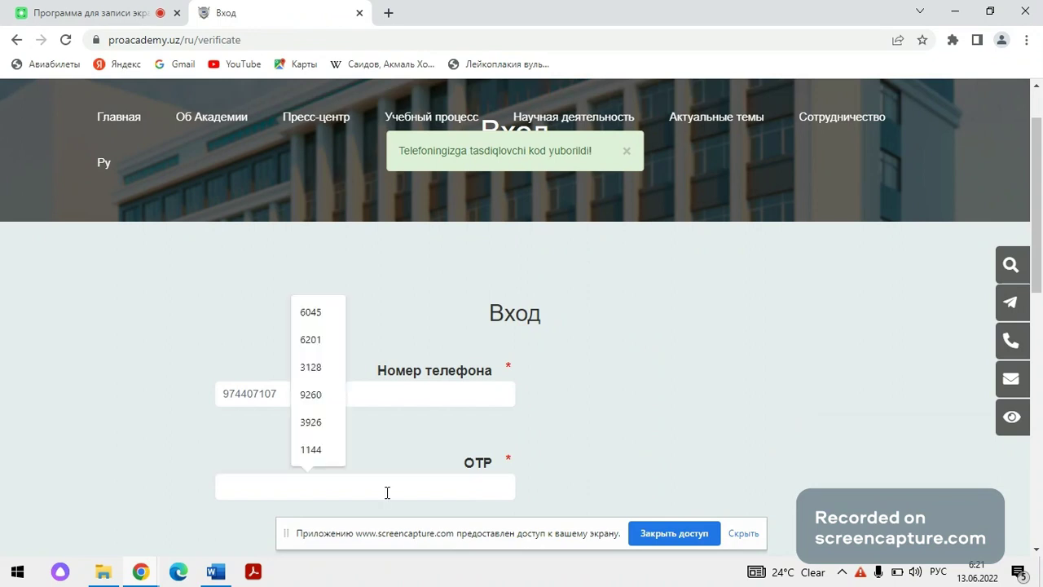
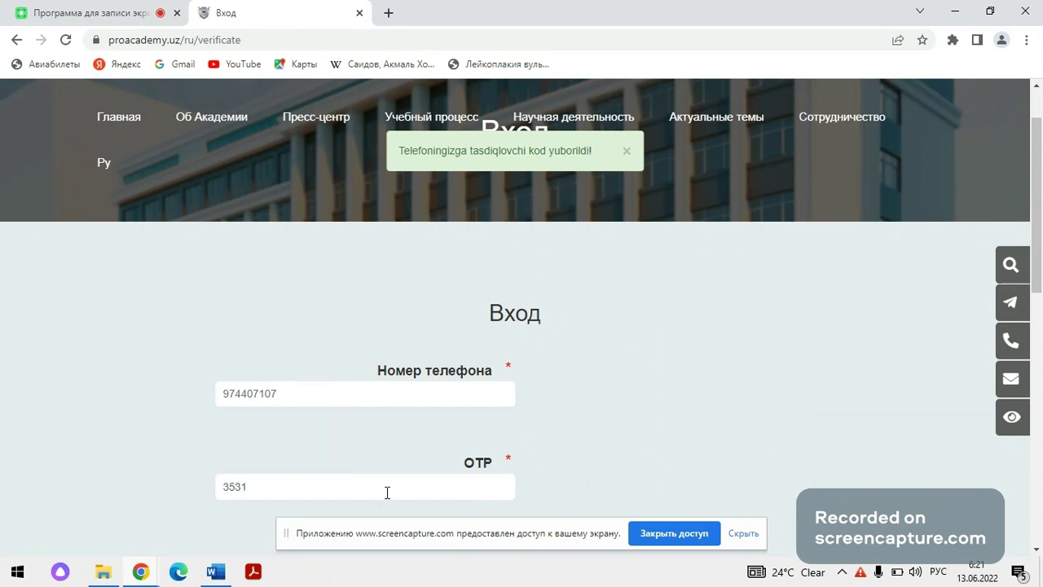
drag(1038, 184, 1038, 236)
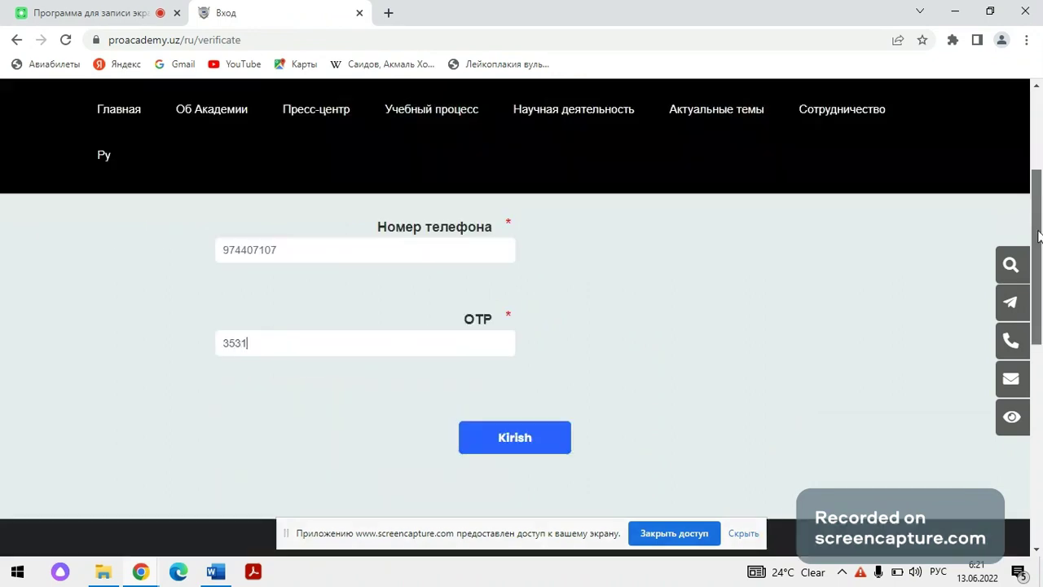
click(522, 439)
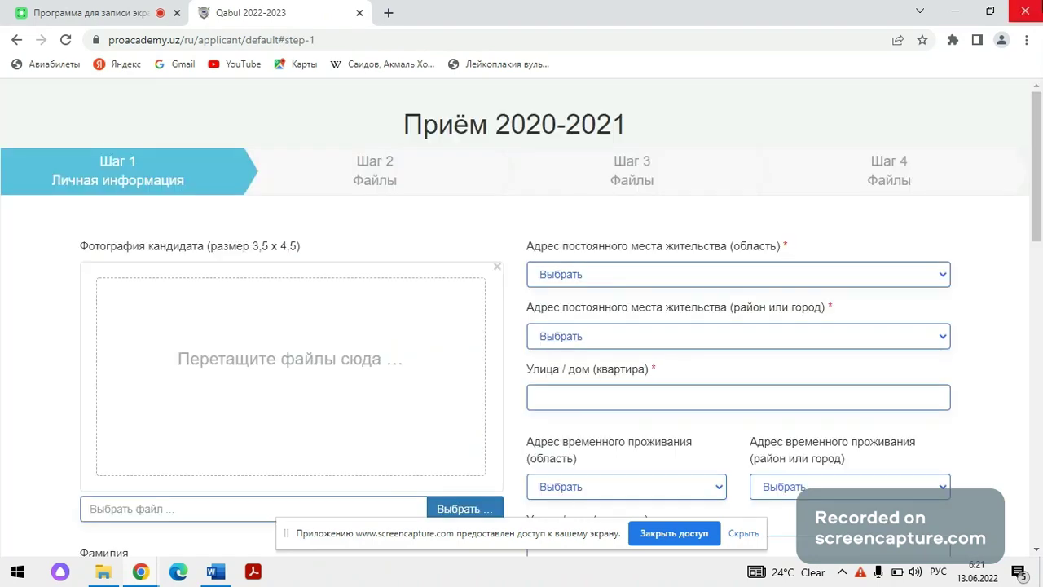
Upload zz_35x45.jpg as the candidate photo on the Step 1 form.
drag(1039, 115, 1039, 149)
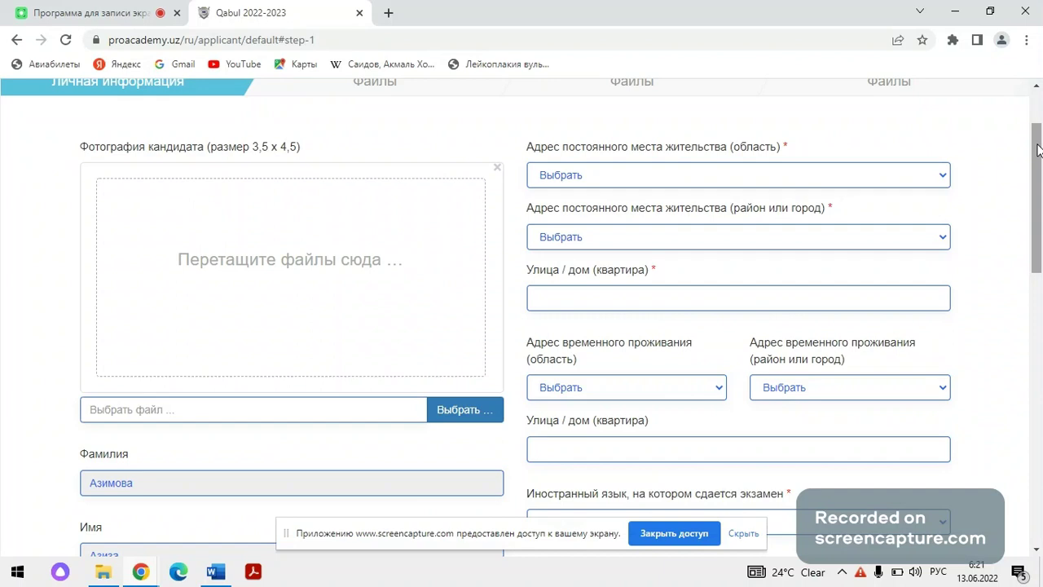
drag(1040, 149, 1039, 149)
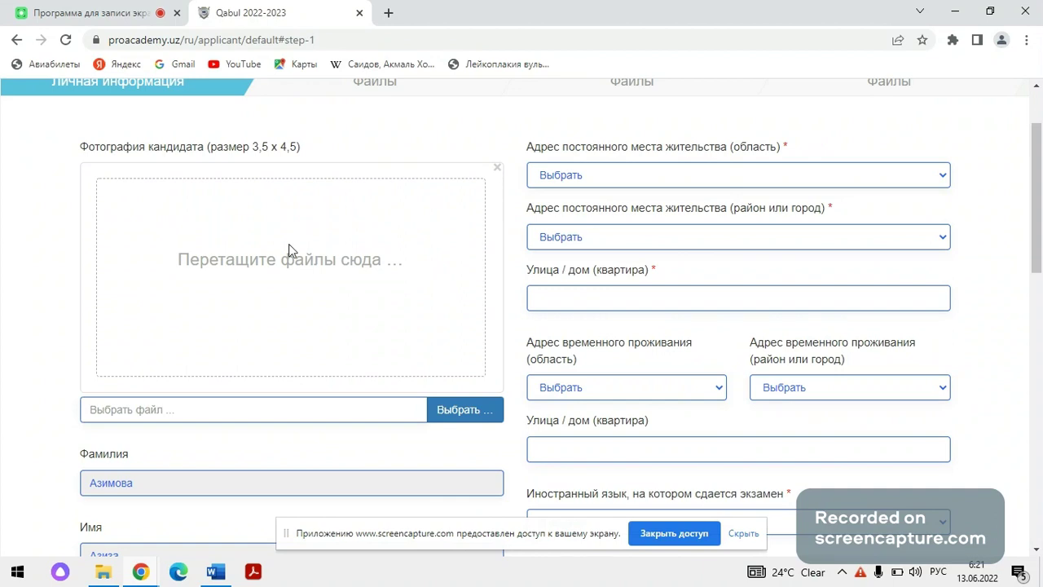
click(477, 414)
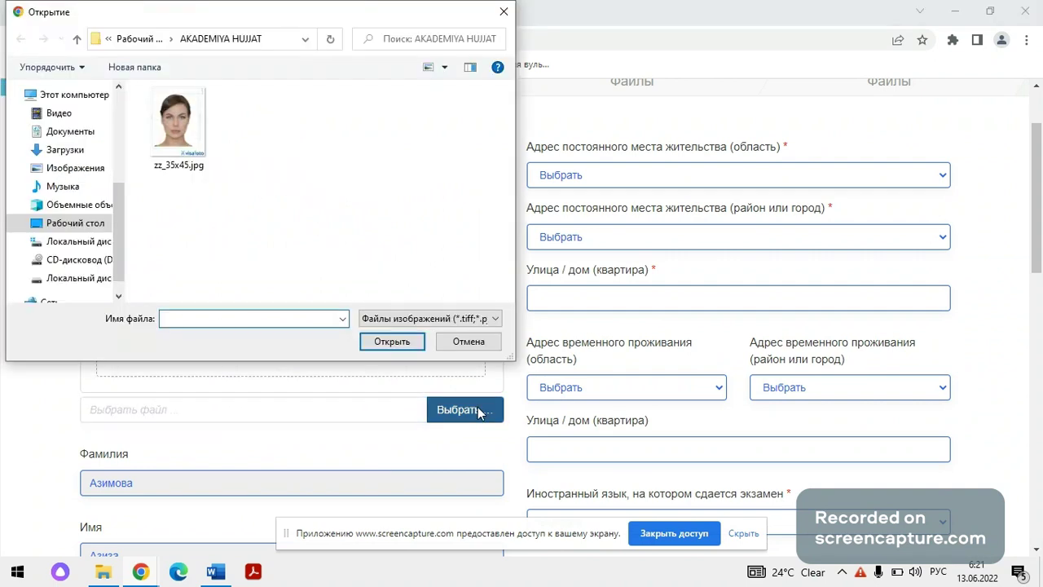
click(180, 135)
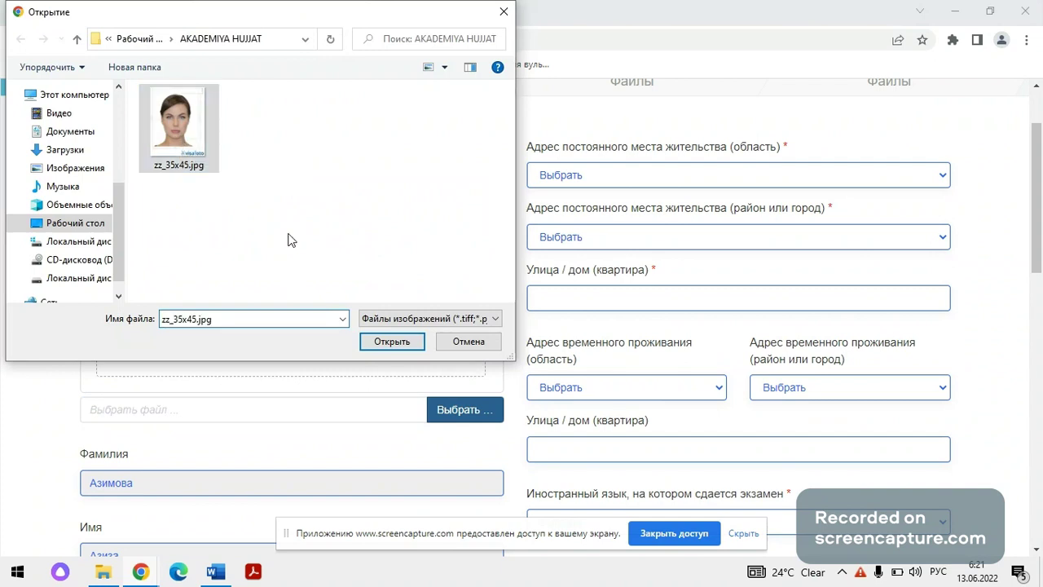
click(390, 342)
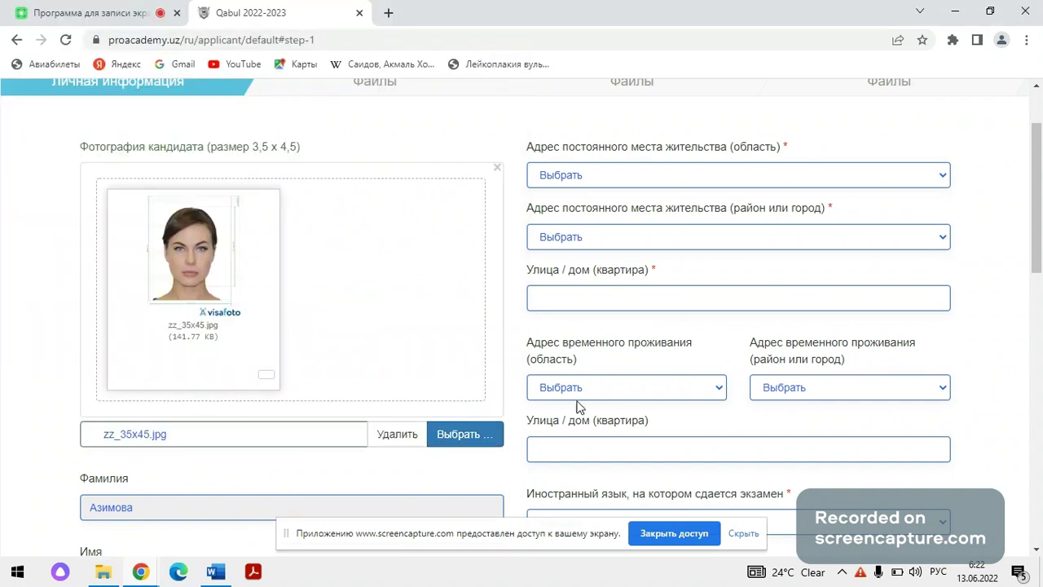
Open the birth-date calendar and navigate back through months and decades toward the 1990s.
drag(1040, 149, 1040, 218)
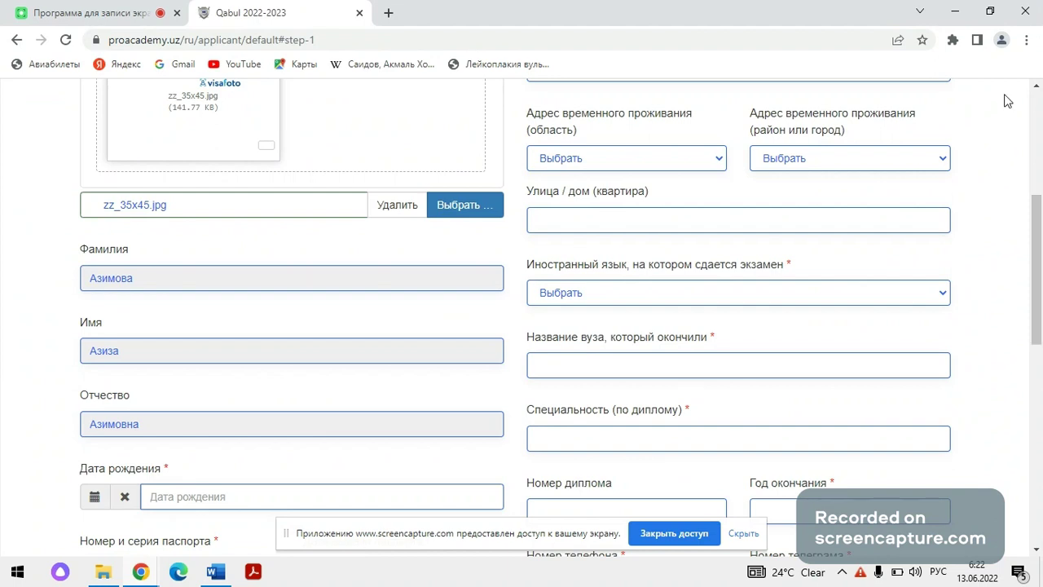
drag(1038, 211, 1039, 238)
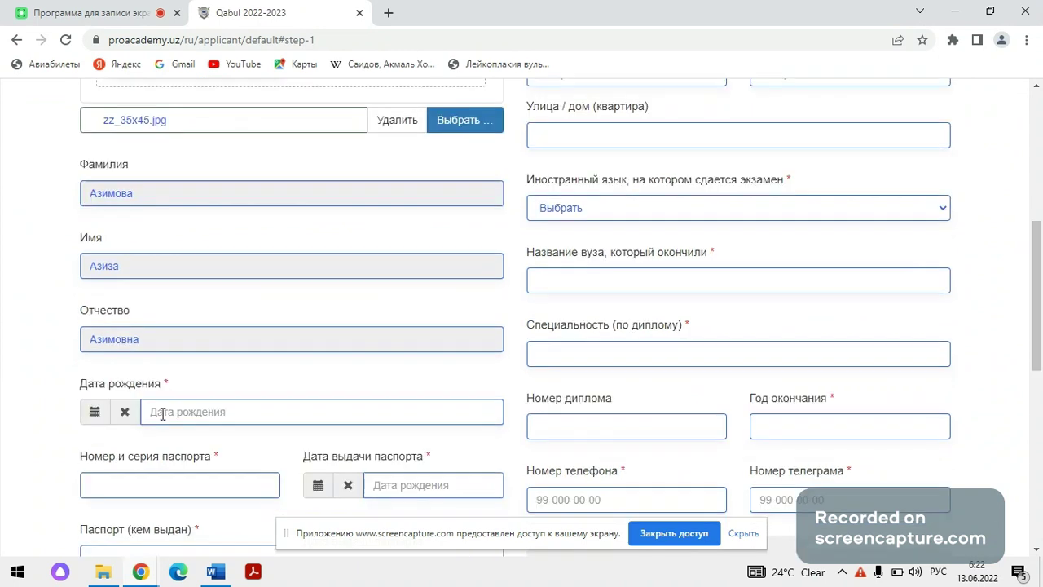
click(162, 414)
click(95, 223)
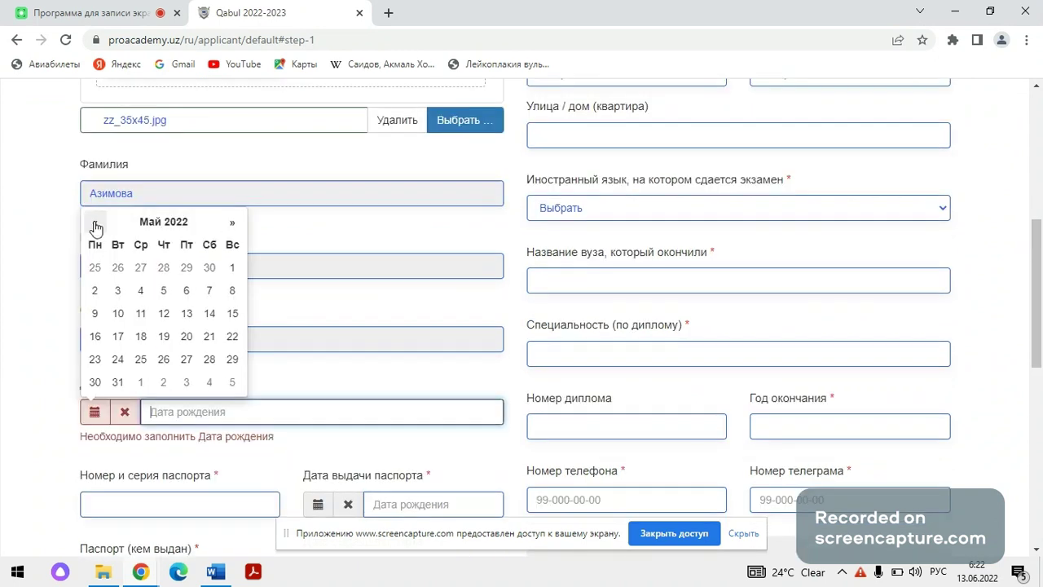
click(96, 224)
click(95, 224)
click(95, 224)
click(95, 224)
click(96, 224)
click(95, 224)
click(95, 224)
click(96, 224)
click(95, 224)
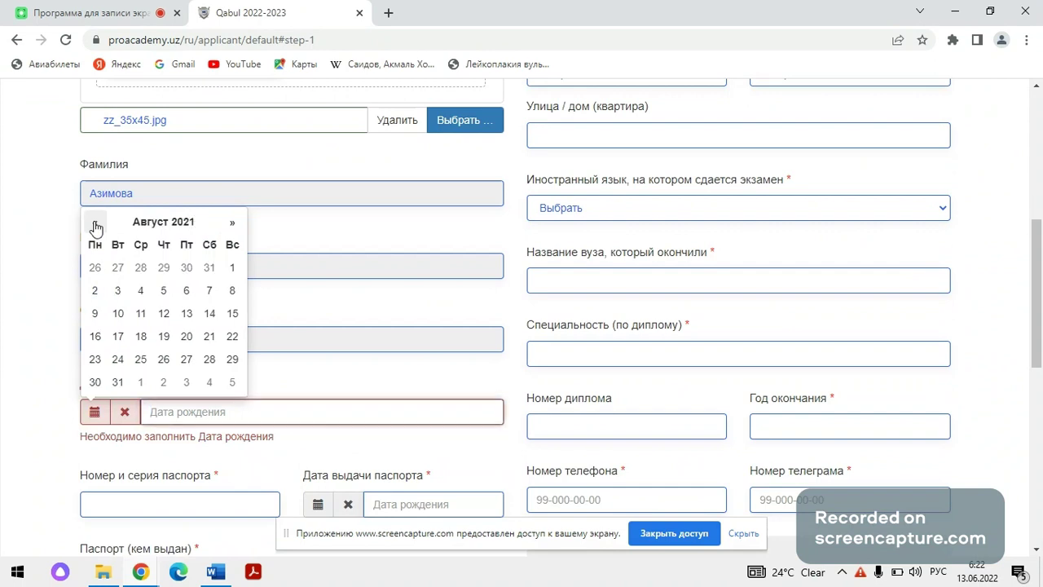
click(173, 223)
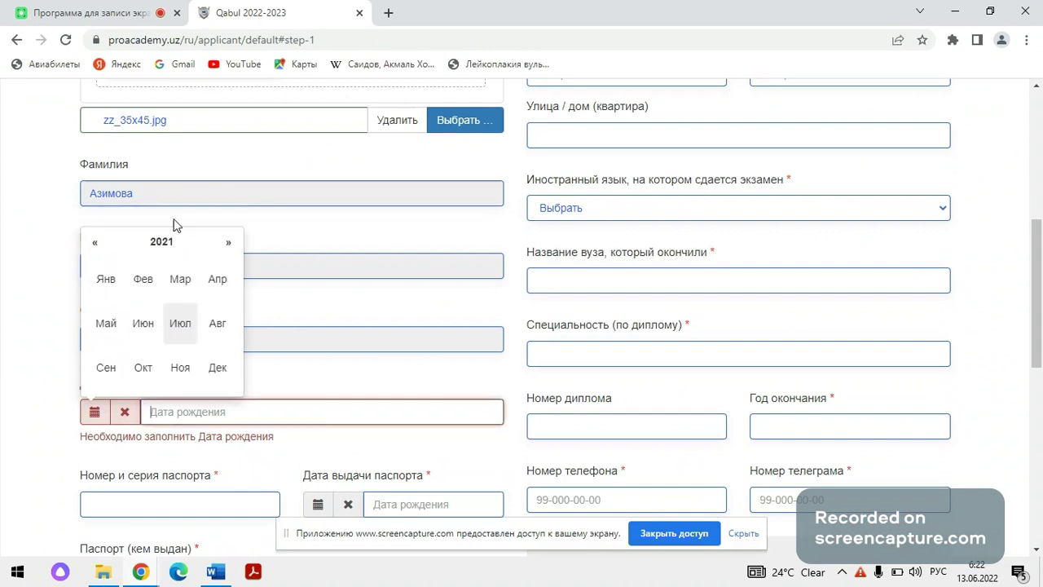
click(128, 246)
click(96, 243)
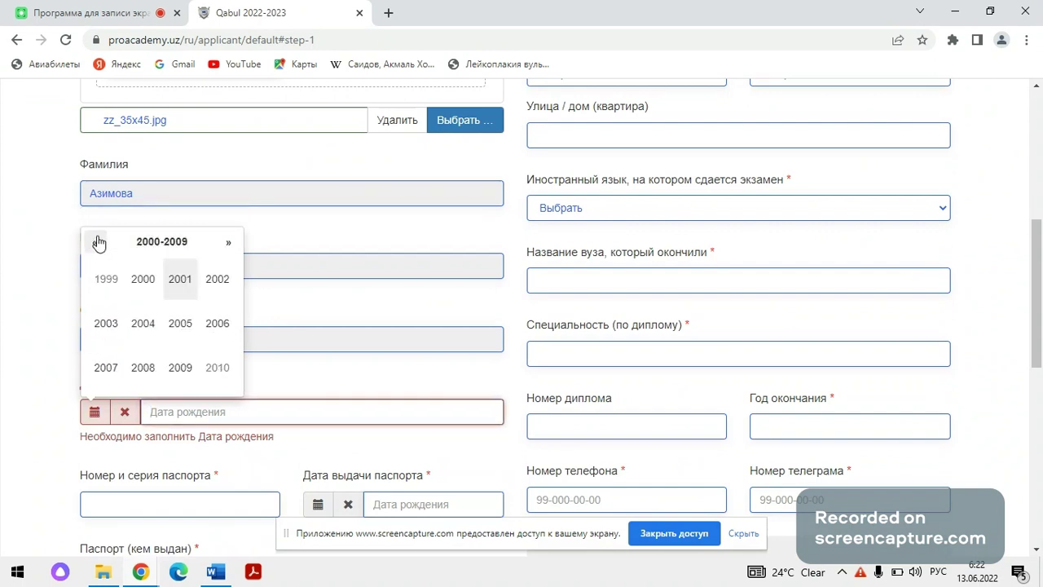
click(97, 243)
Pick the 1990s decade, 1999, July and day 17 as the birth date.
click(184, 244)
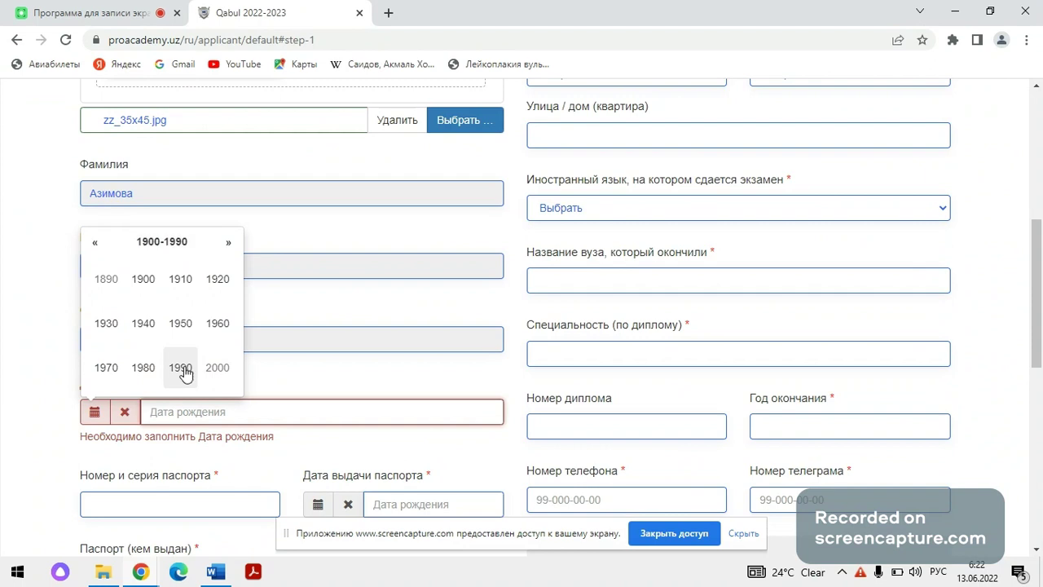
click(229, 244)
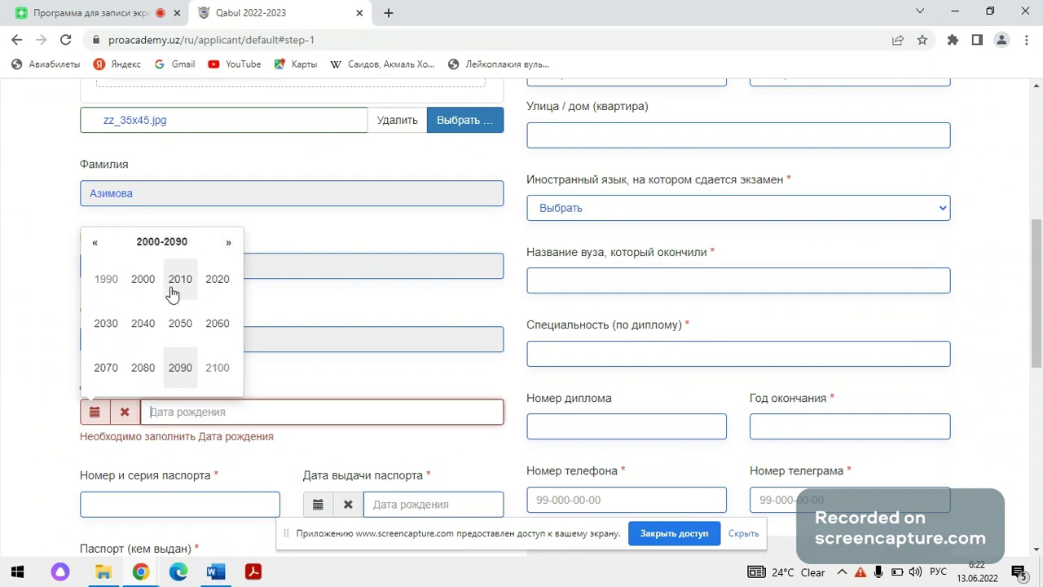
click(106, 279)
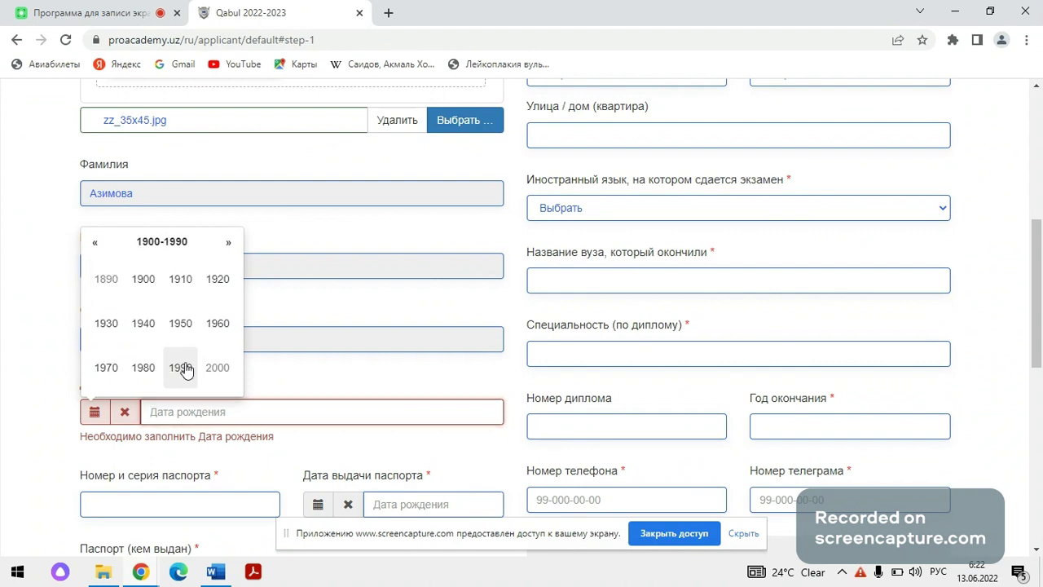
click(181, 367)
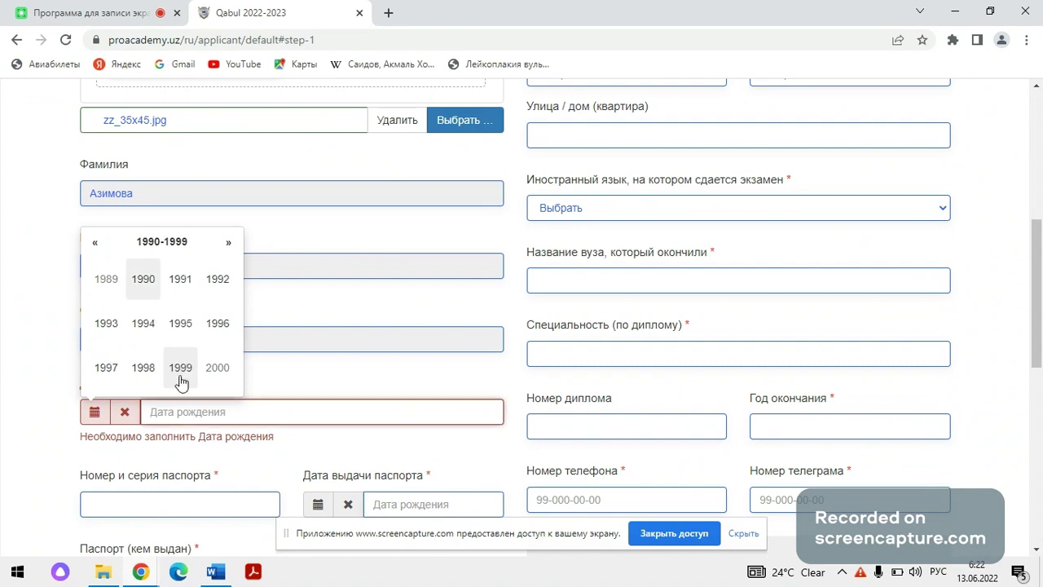
click(181, 376)
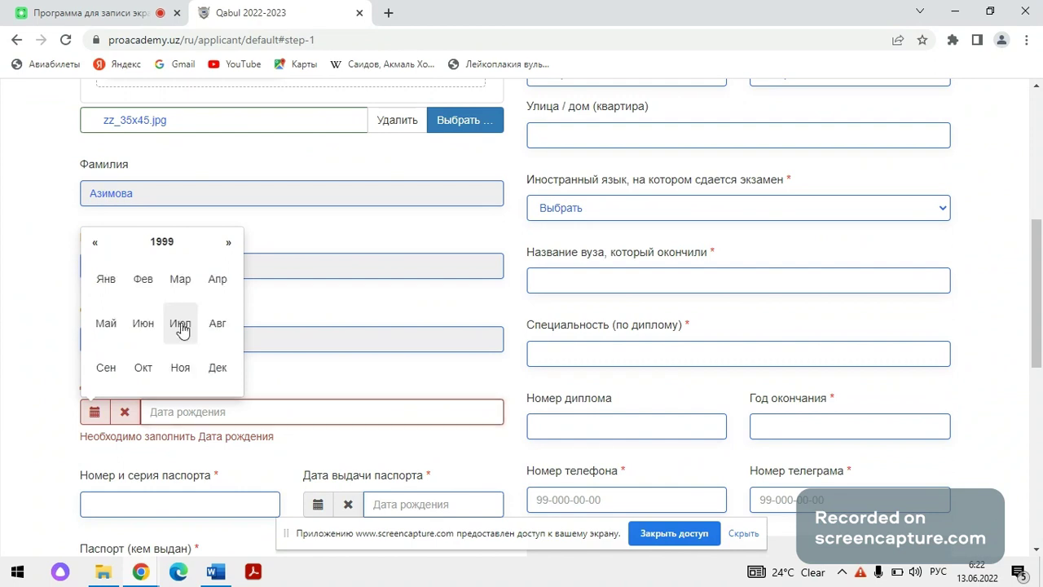
click(181, 328)
click(210, 317)
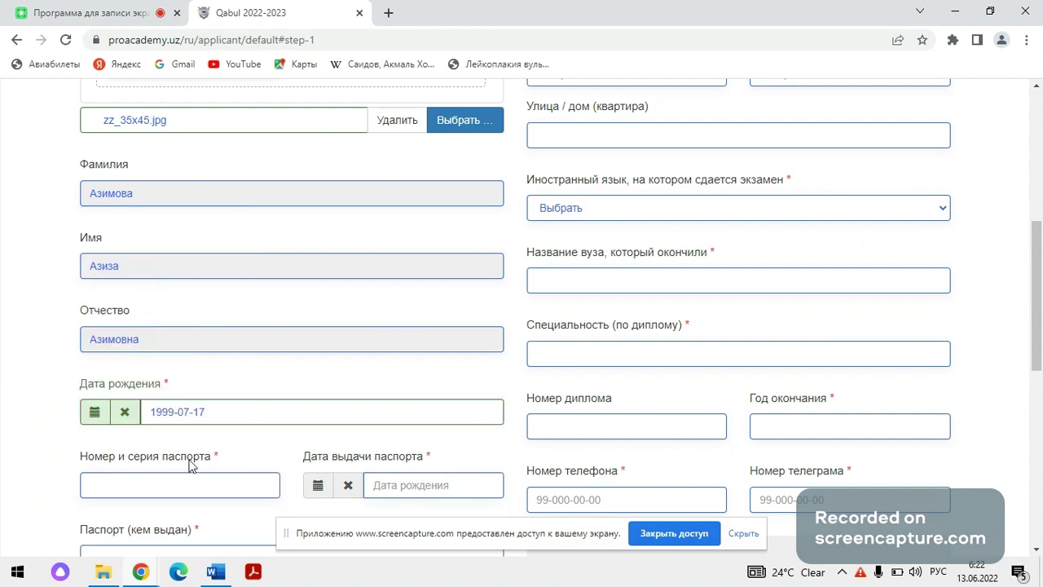
click(106, 485)
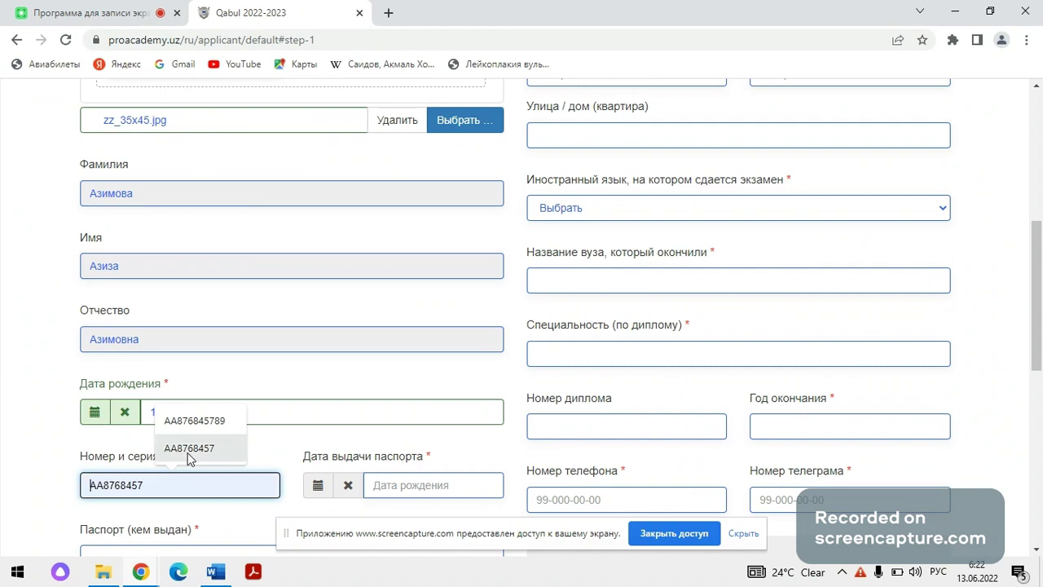
Fill the passport number from autofill and set its issue date to 2022-06-08.
click(188, 449)
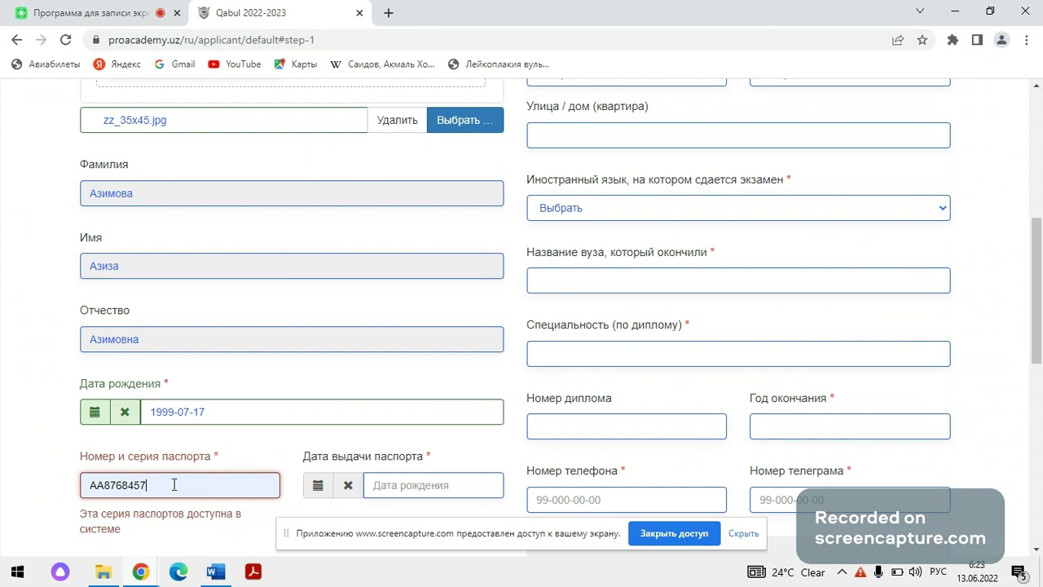
drag(681, 325, 367, 495)
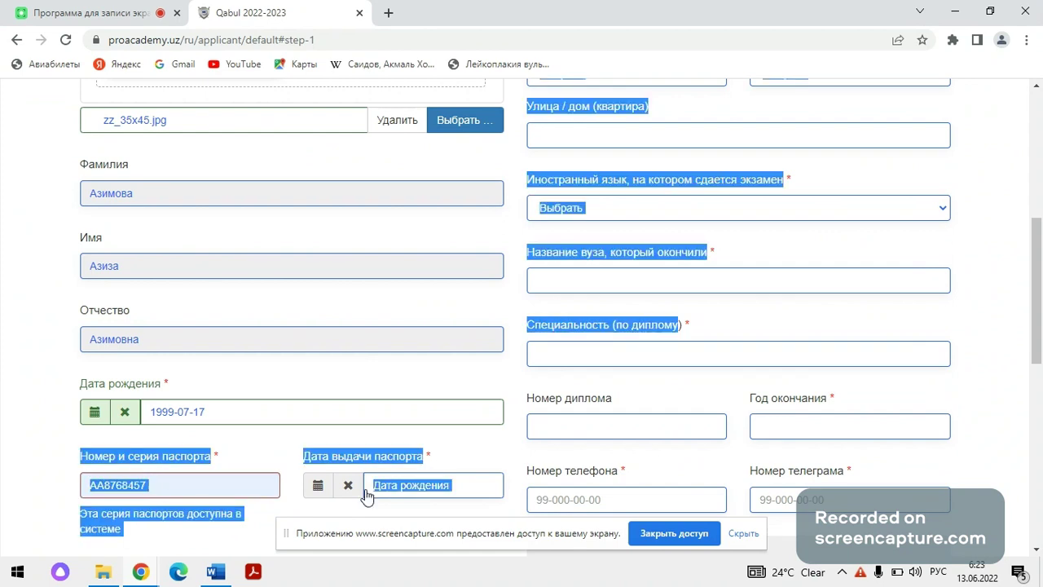
click(383, 486)
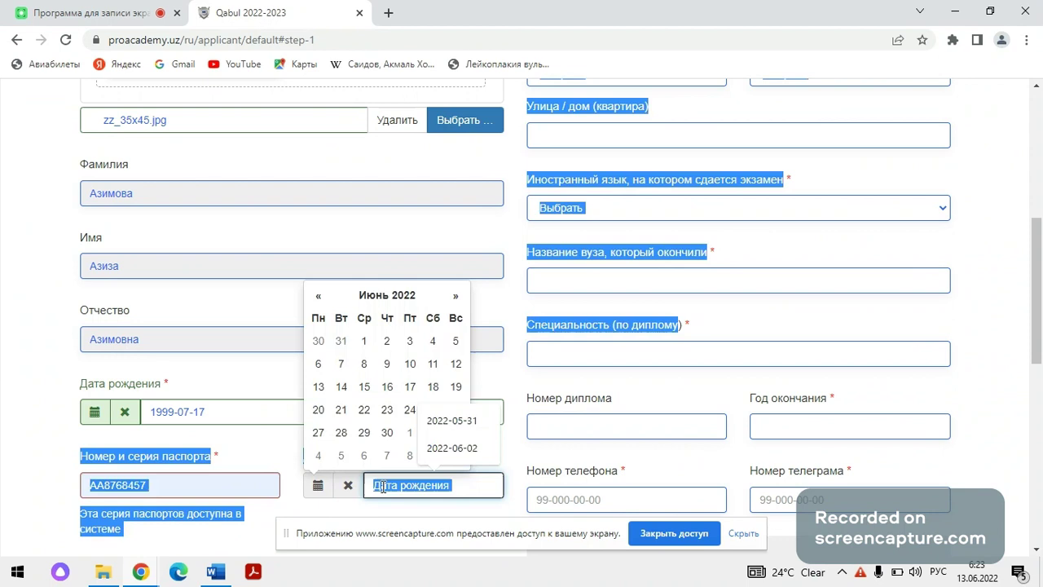
click(363, 363)
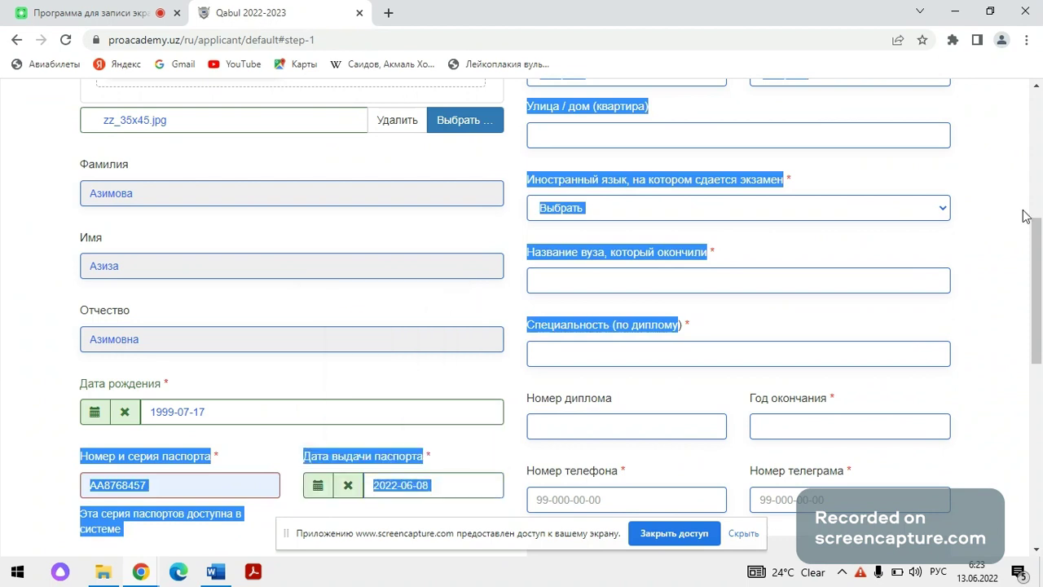
Set the passport issuer (Паспорт кем выдан) to chilonzor IIB.
drag(1040, 255, 1040, 307)
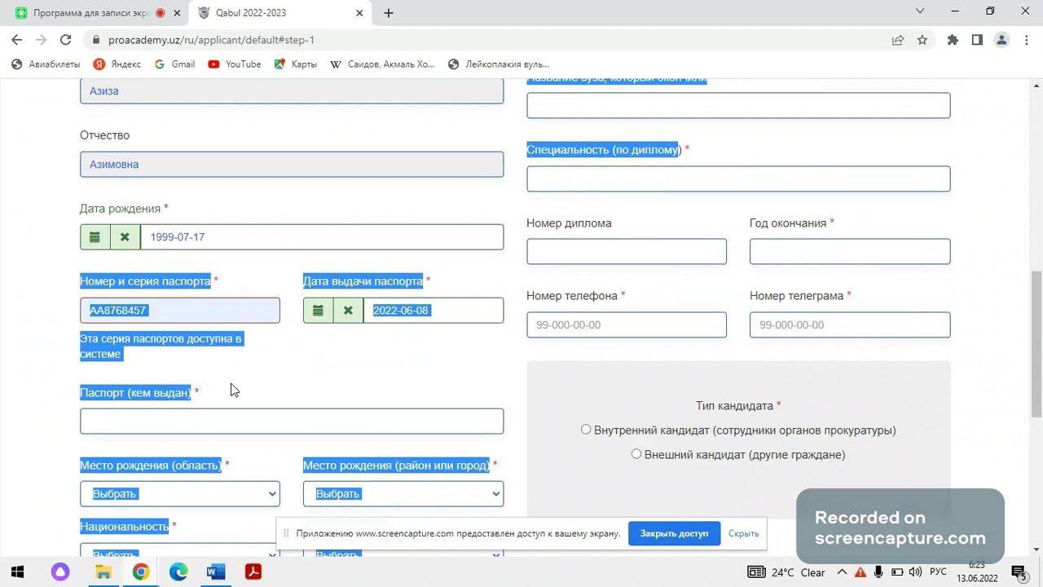
click(100, 417)
click(188, 458)
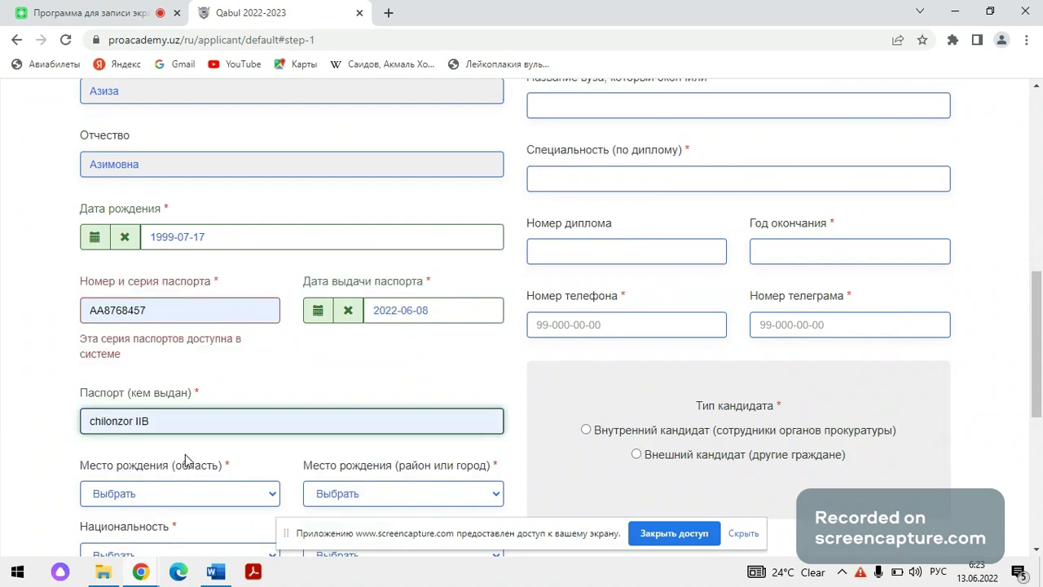
click(274, 497)
Set the birthplace to Наманганская область, district Папский.
click(185, 381)
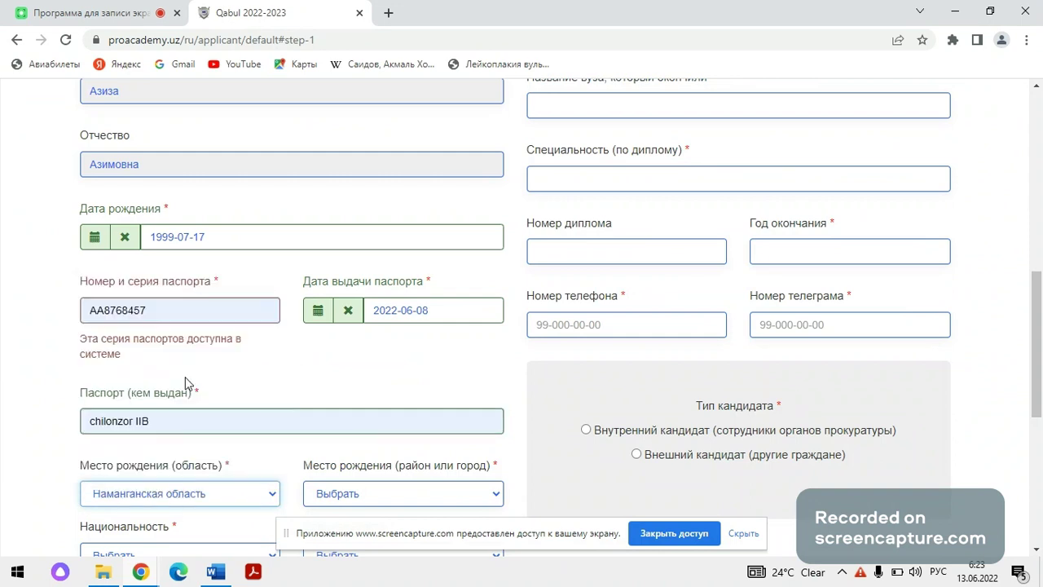
click(496, 496)
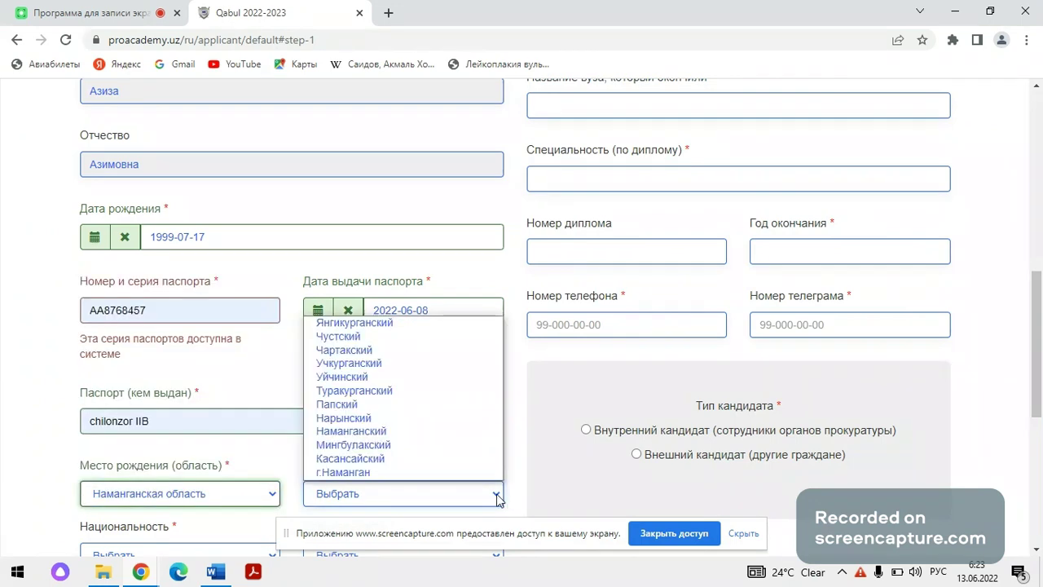
click(408, 407)
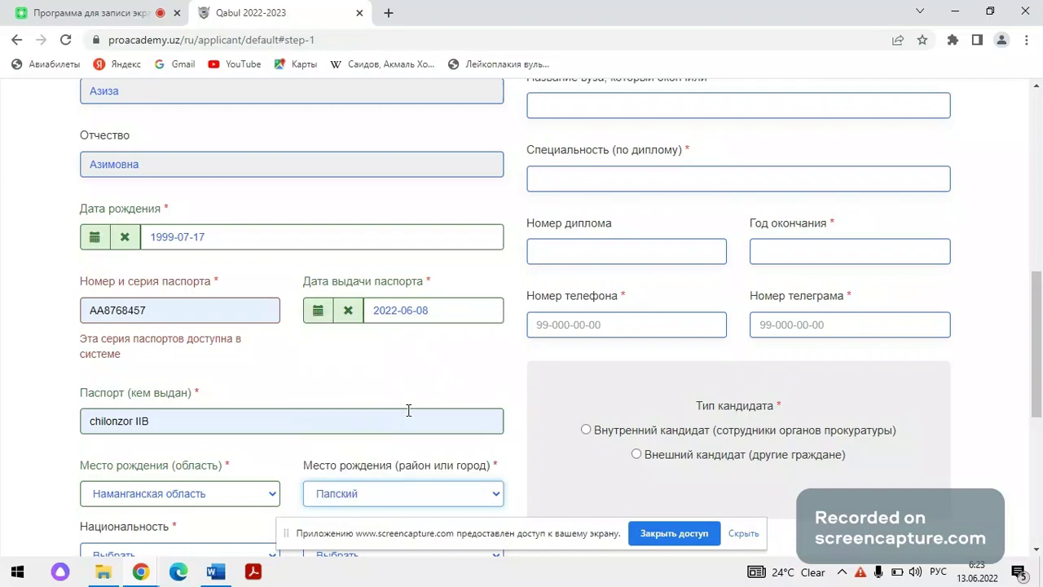
drag(1040, 313, 1040, 371)
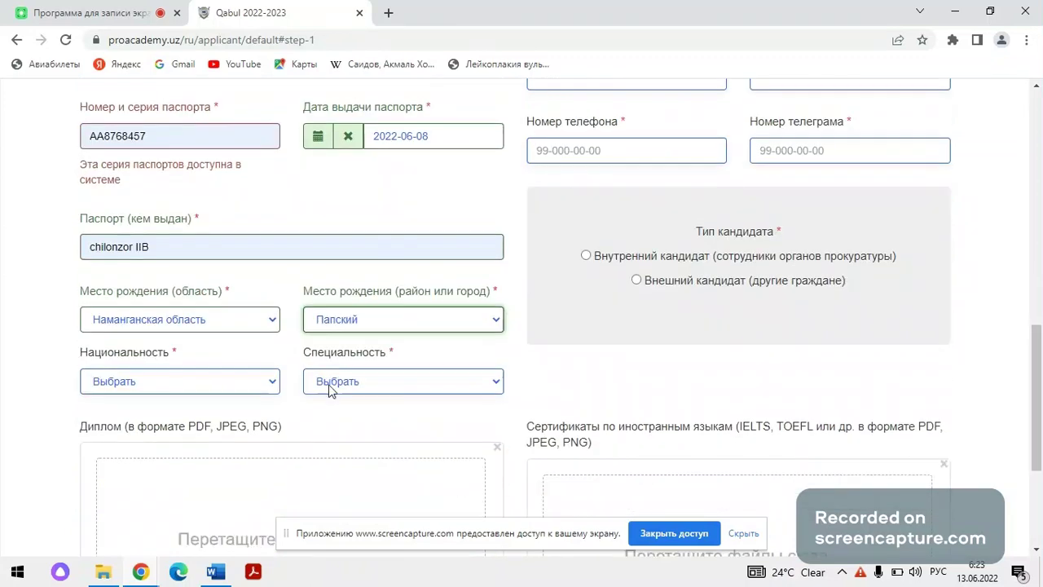
Set nationality to Узбек and speciality to Прокурорская деятельность.
click(274, 385)
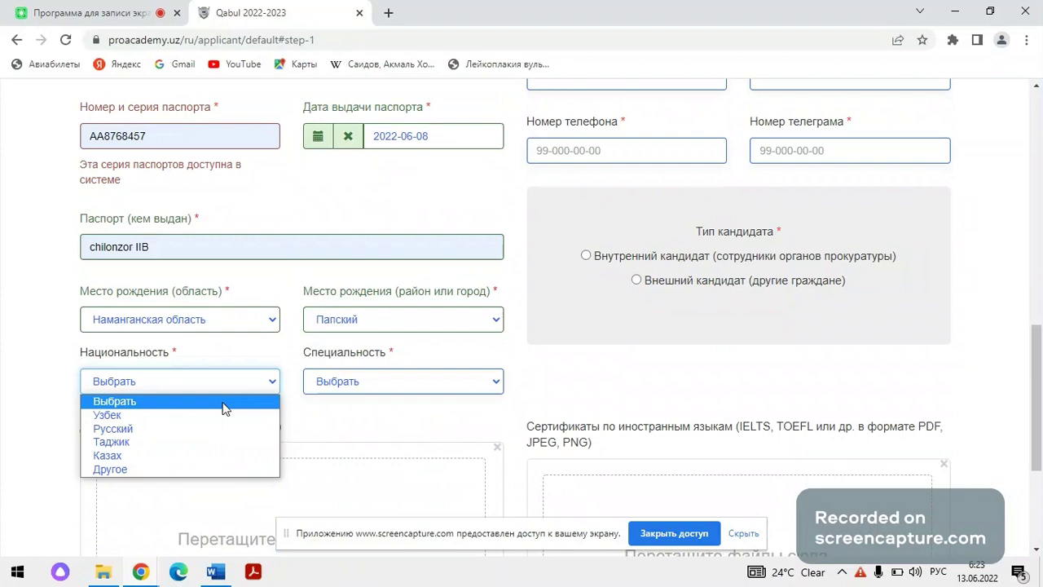
click(225, 414)
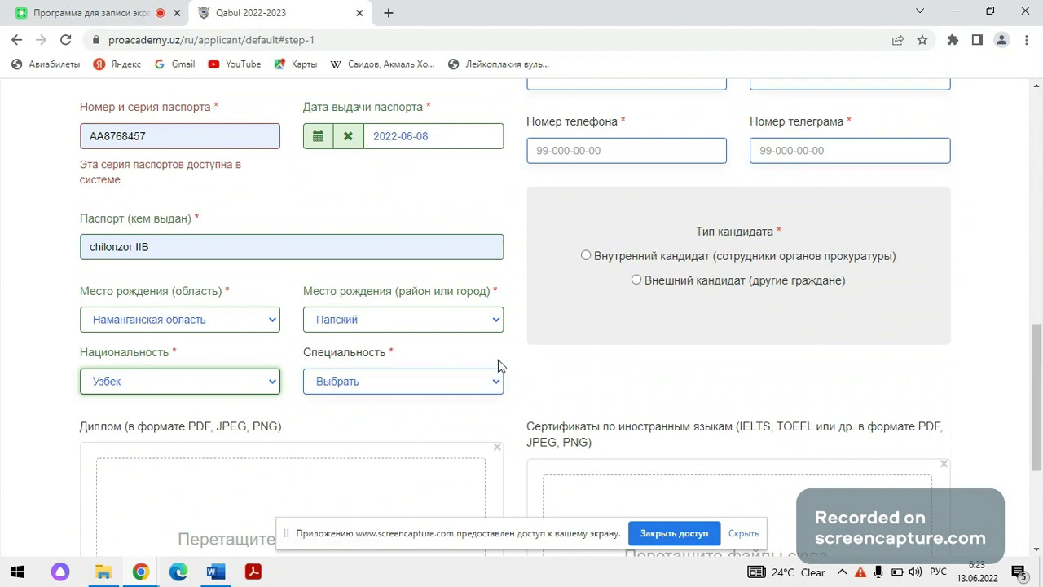
click(495, 378)
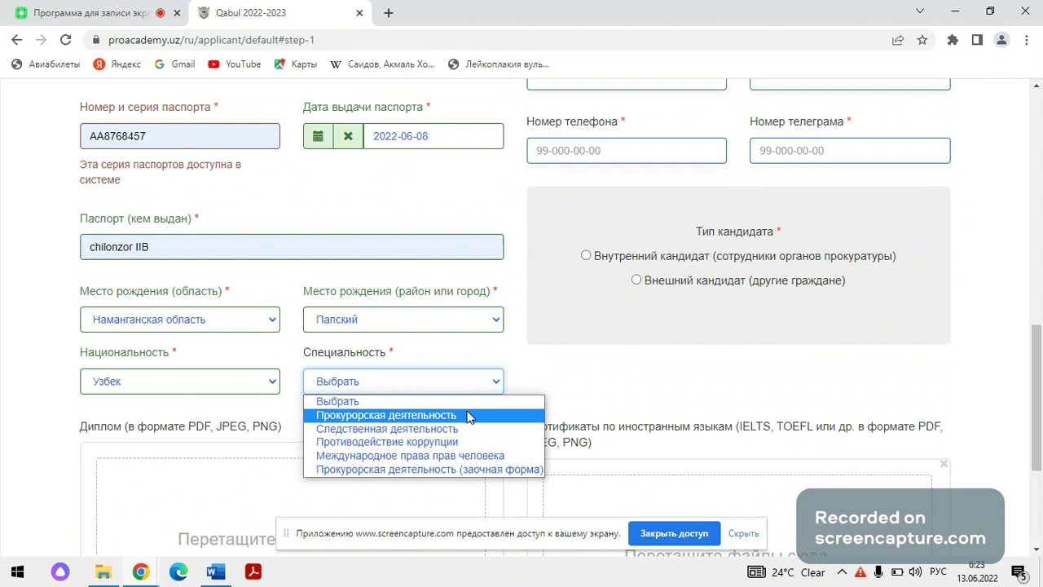
click(421, 420)
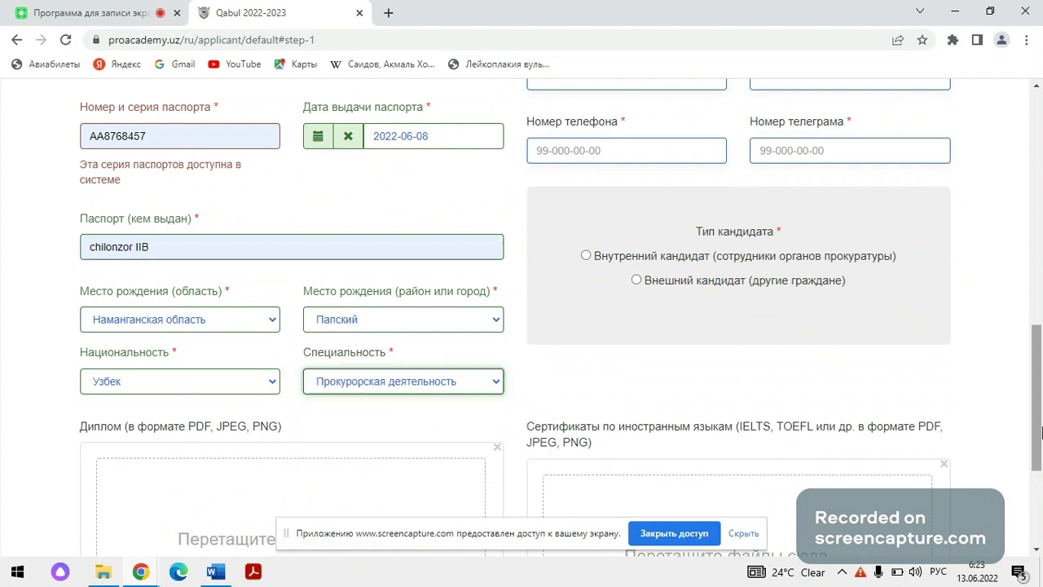
scroll(1039, 413, down, 1)
scroll(1040, 413, down, 1)
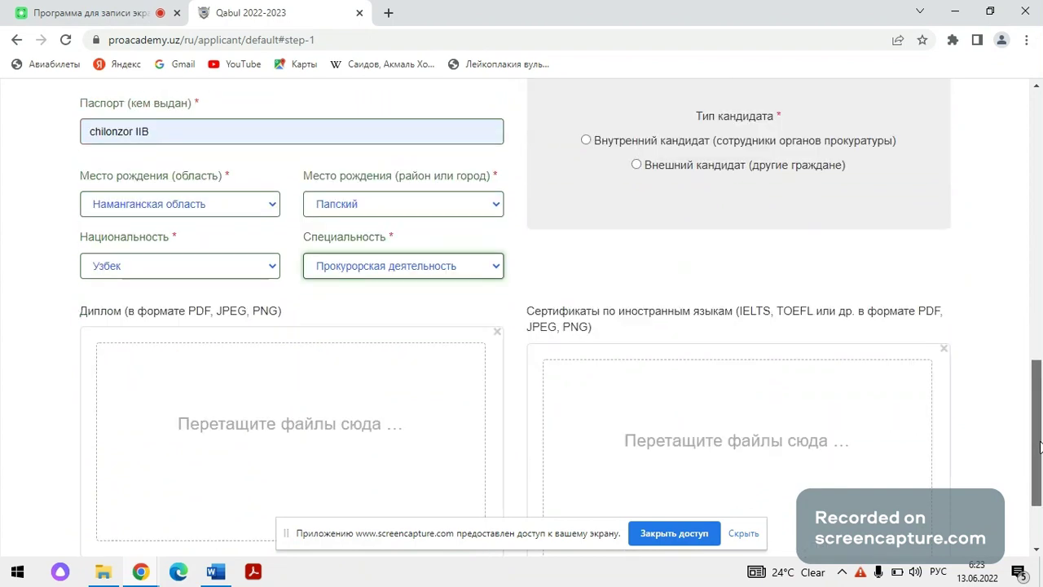
Upload (2).pdf as the Диплом file, shown as _2_.pdf (70.86 KB).
drag(1039, 446, 1040, 470)
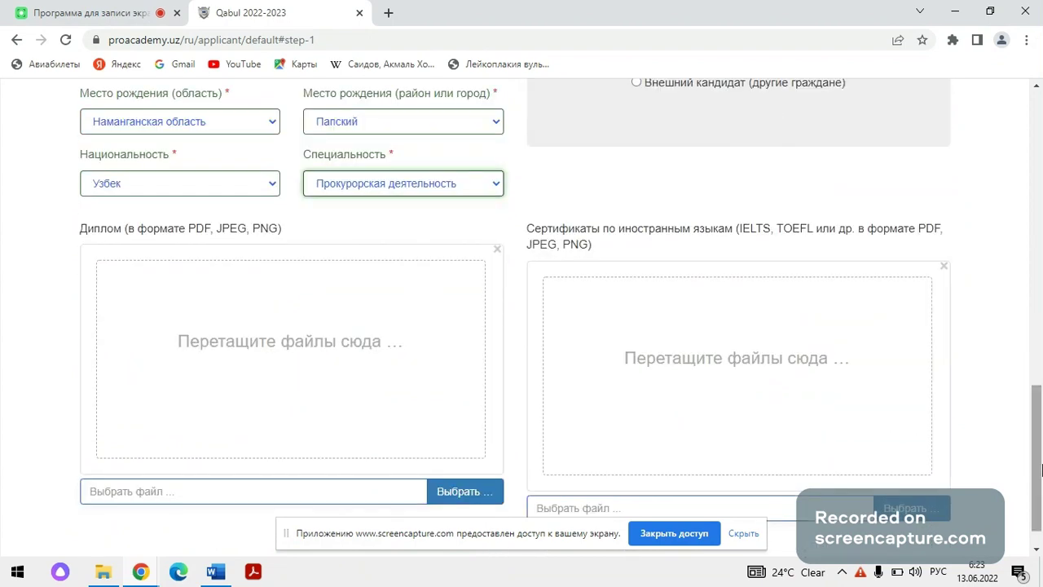
click(460, 495)
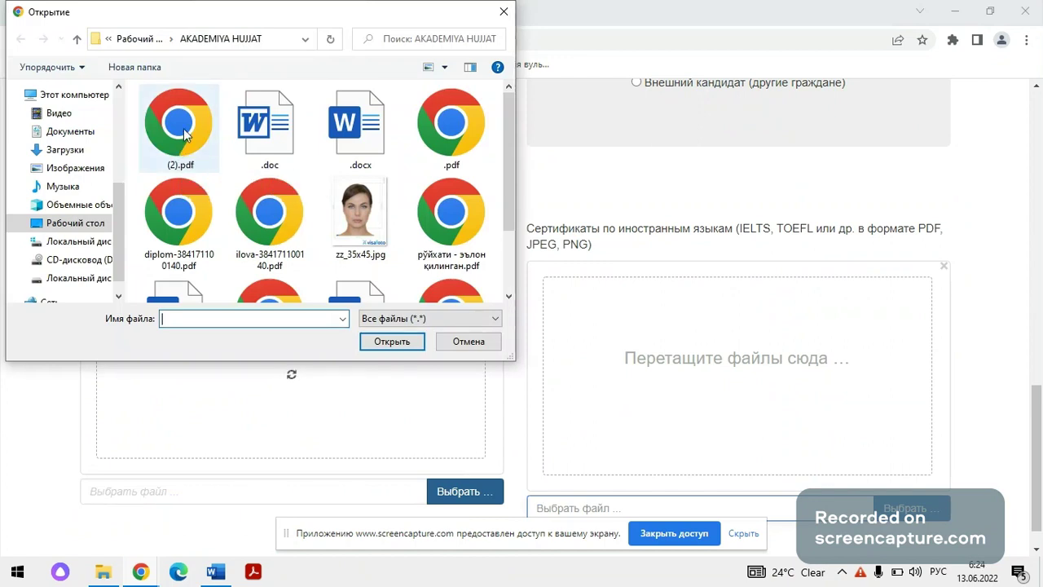
click(185, 136)
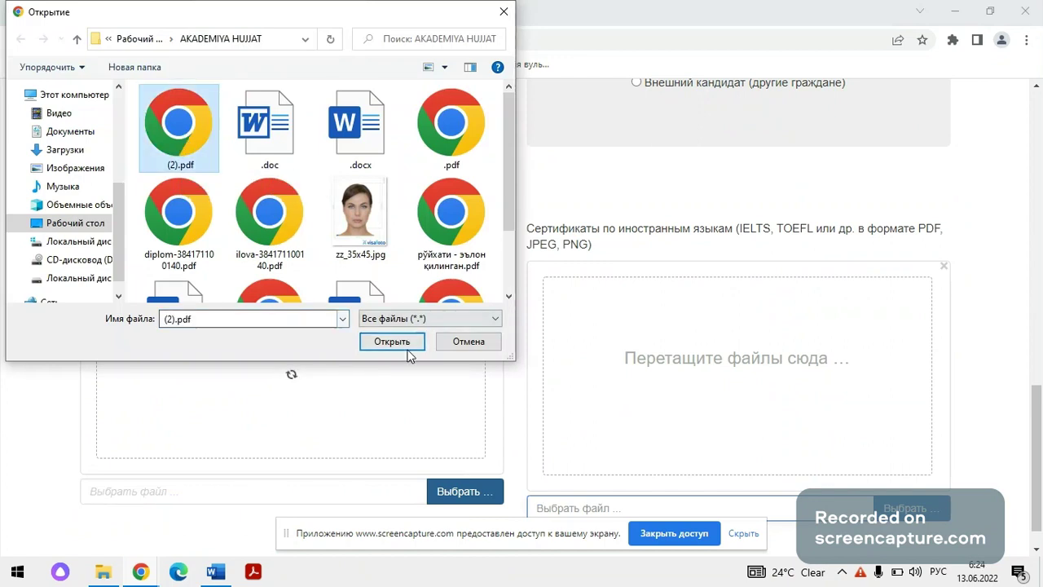
click(392, 341)
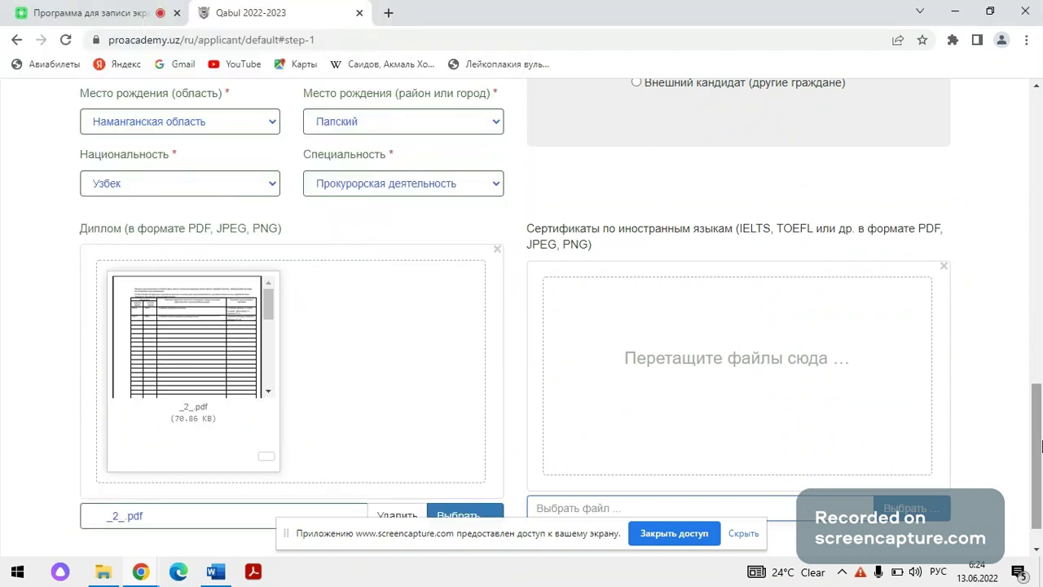
drag(1041, 444, 1010, 176)
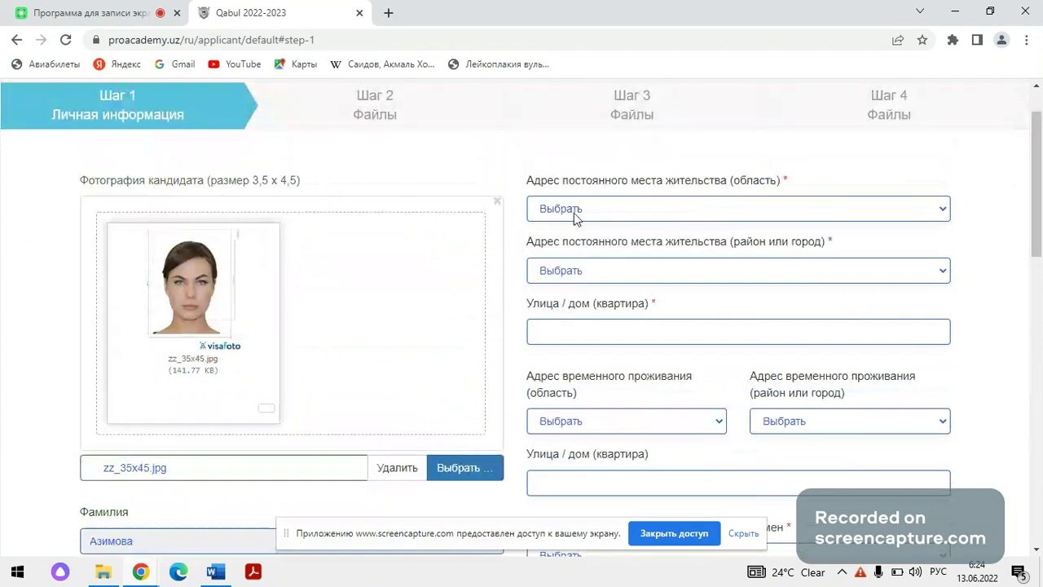
Set the permanent address to Республика Каракалпакстан, Ходжейлийский, with the street line autofilled.
click(945, 207)
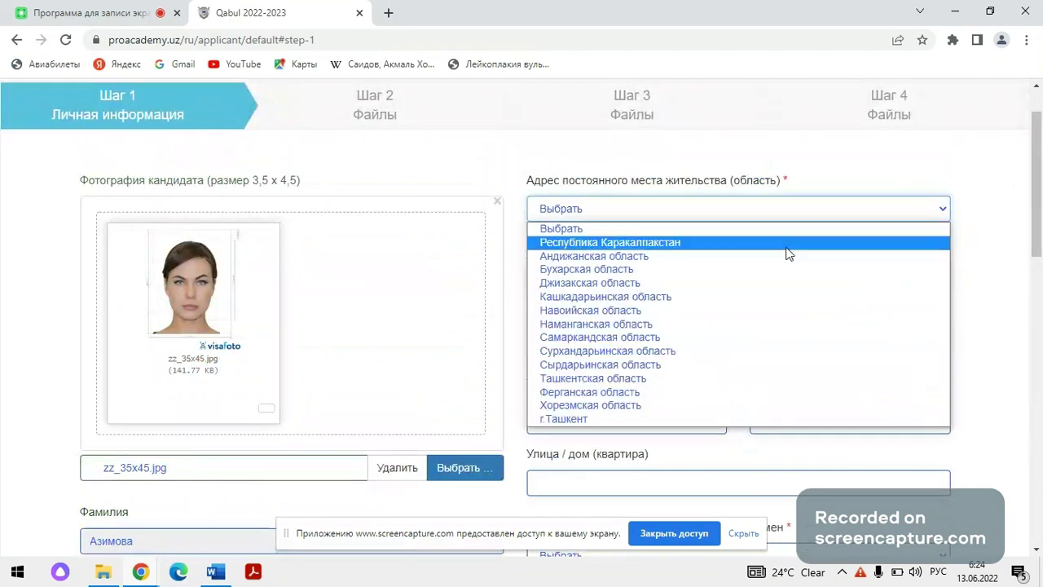
click(789, 242)
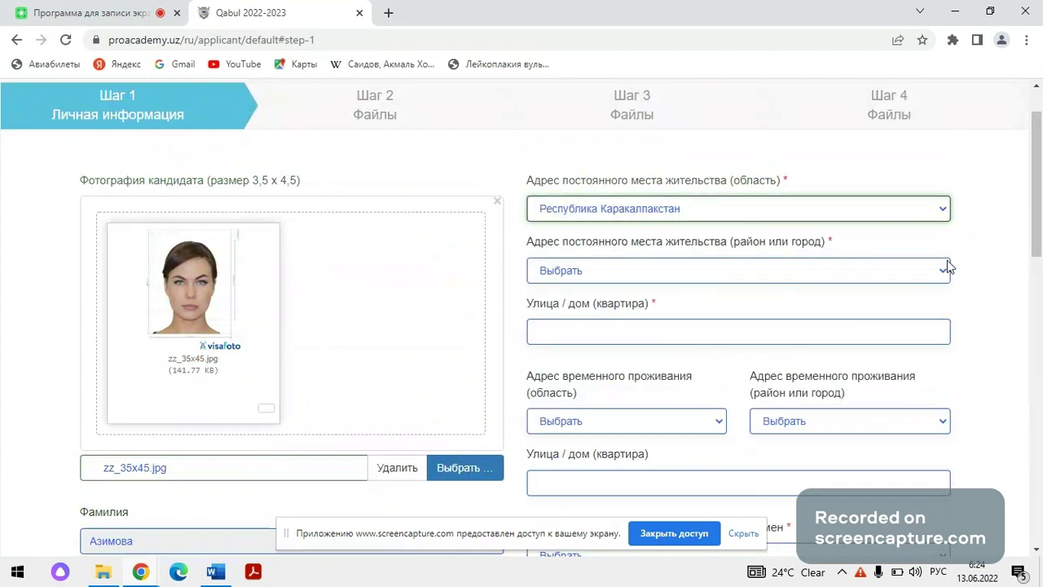
click(940, 272)
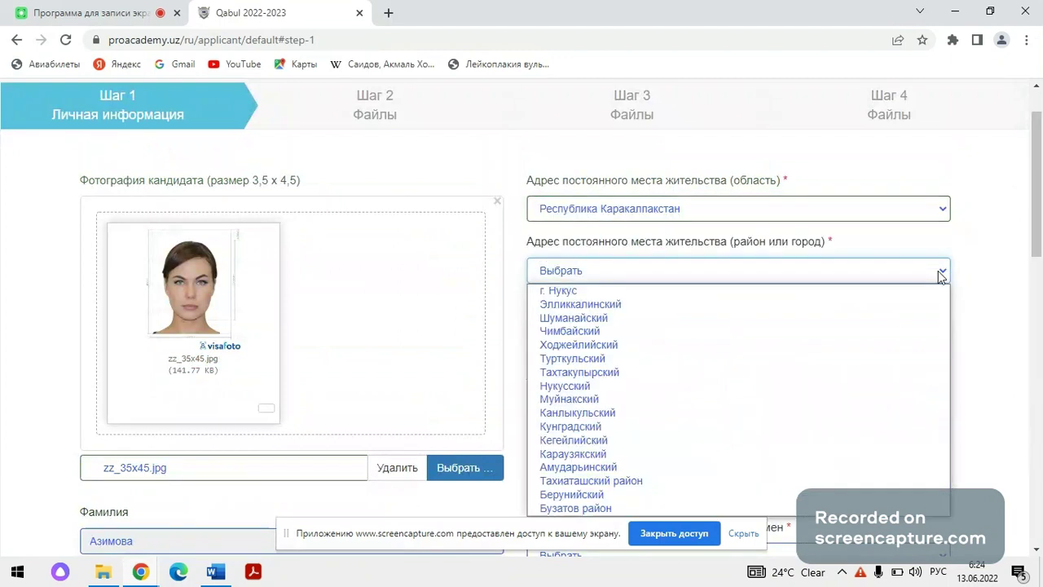
click(571, 344)
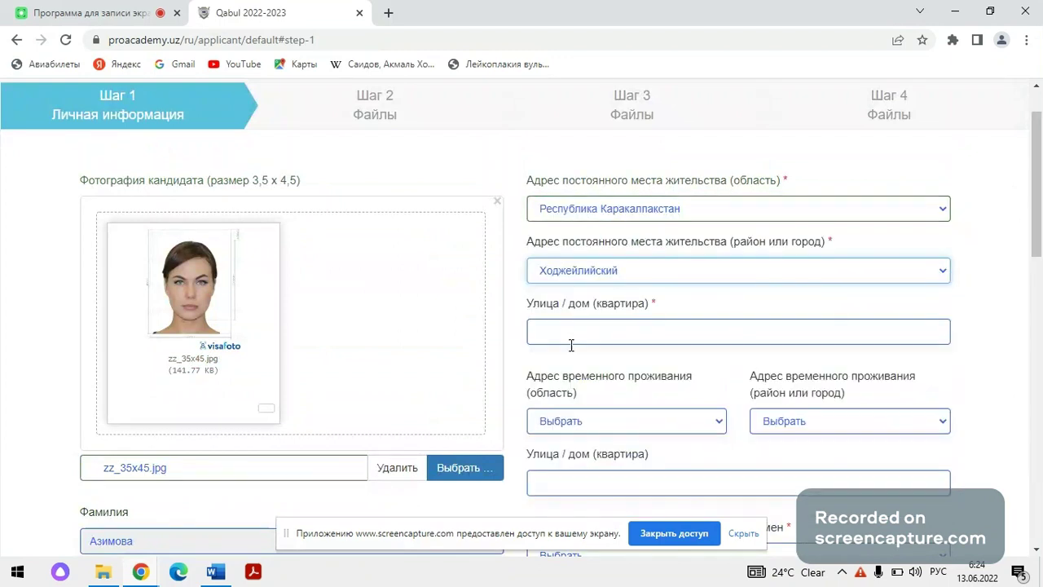
click(675, 332)
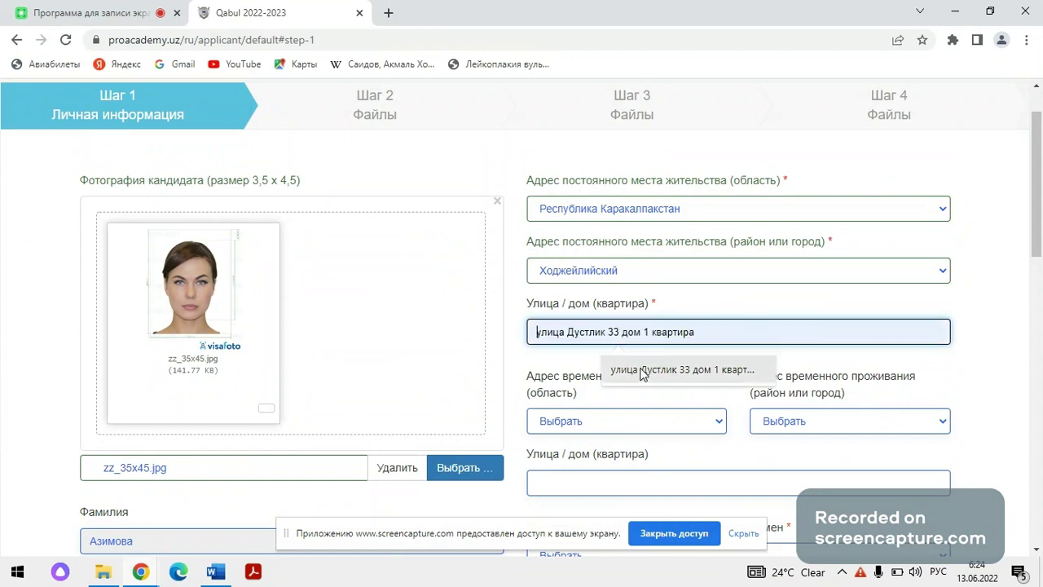
click(640, 369)
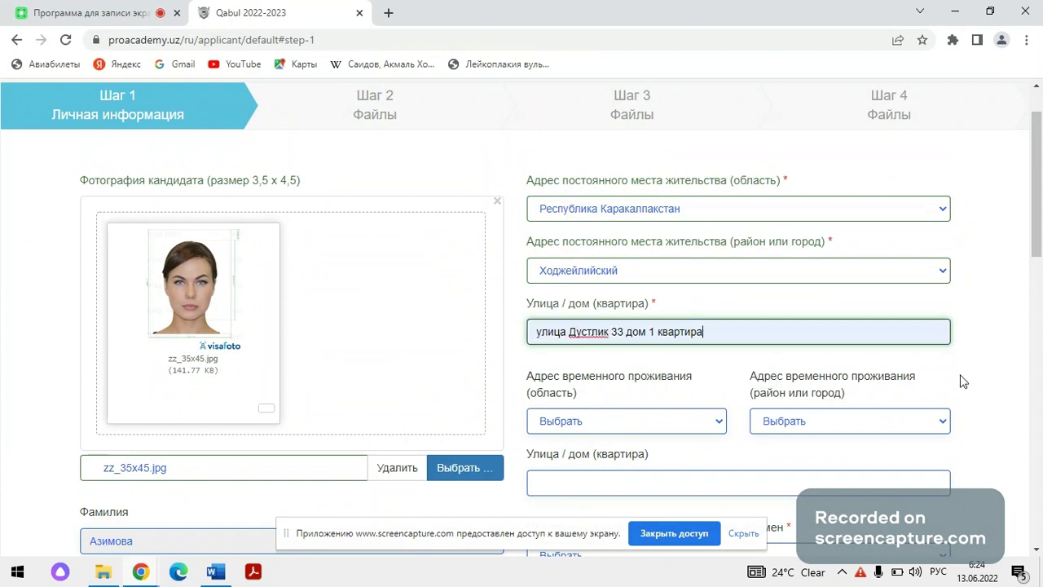
drag(1037, 231, 1037, 240)
scroll(721, 300, down, 1)
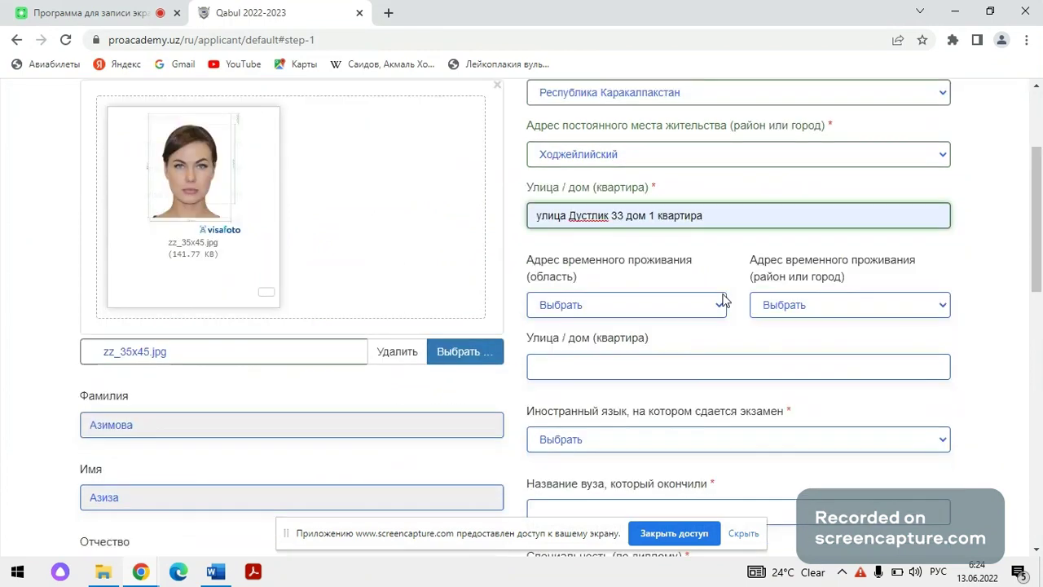
Set the temporary address to Республика Каракалпакстан, Элликалинский, with the street autofilled.
click(720, 305)
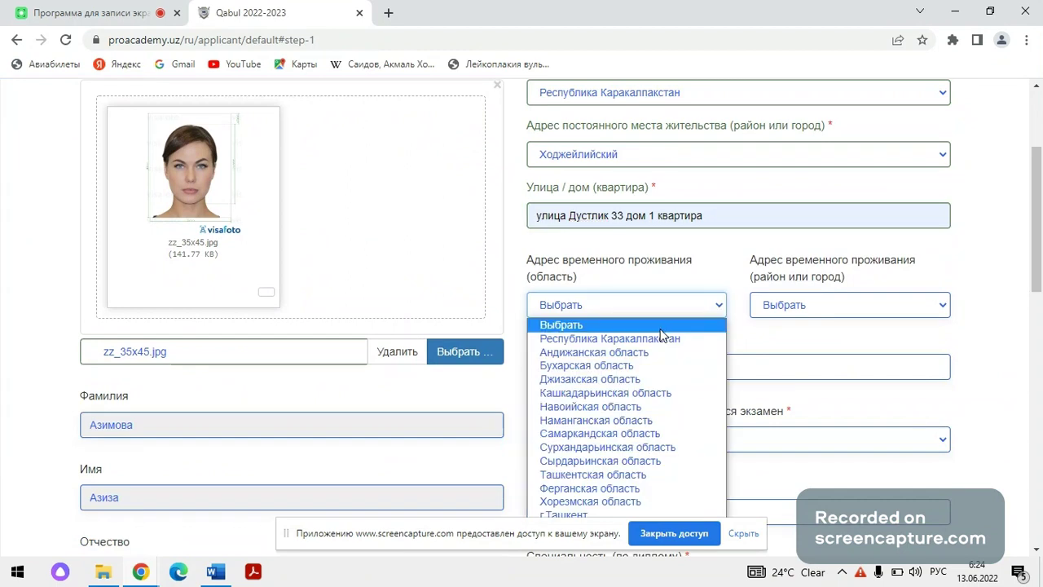
click(643, 338)
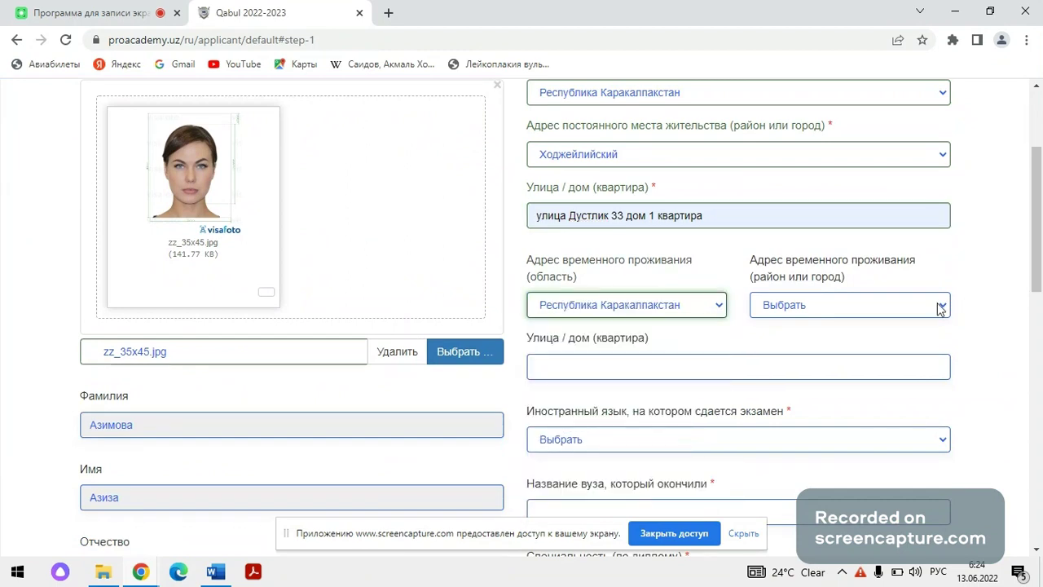
click(940, 308)
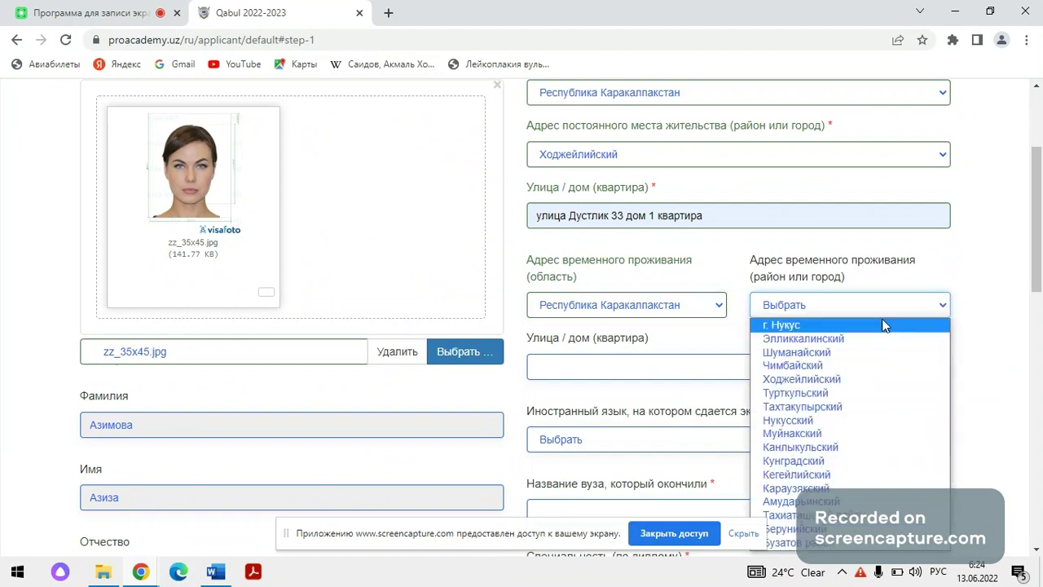
click(868, 338)
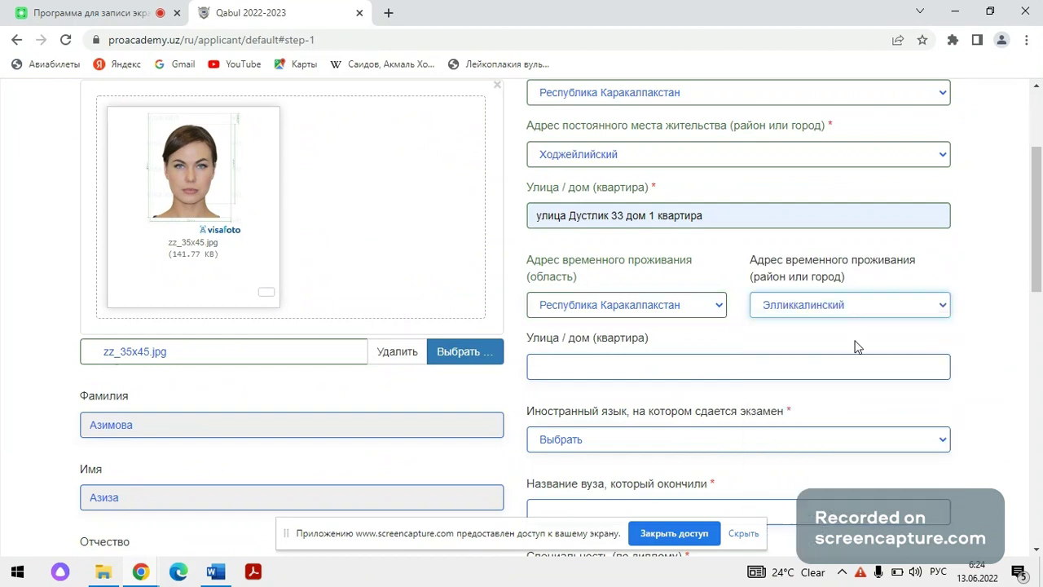
click(551, 368)
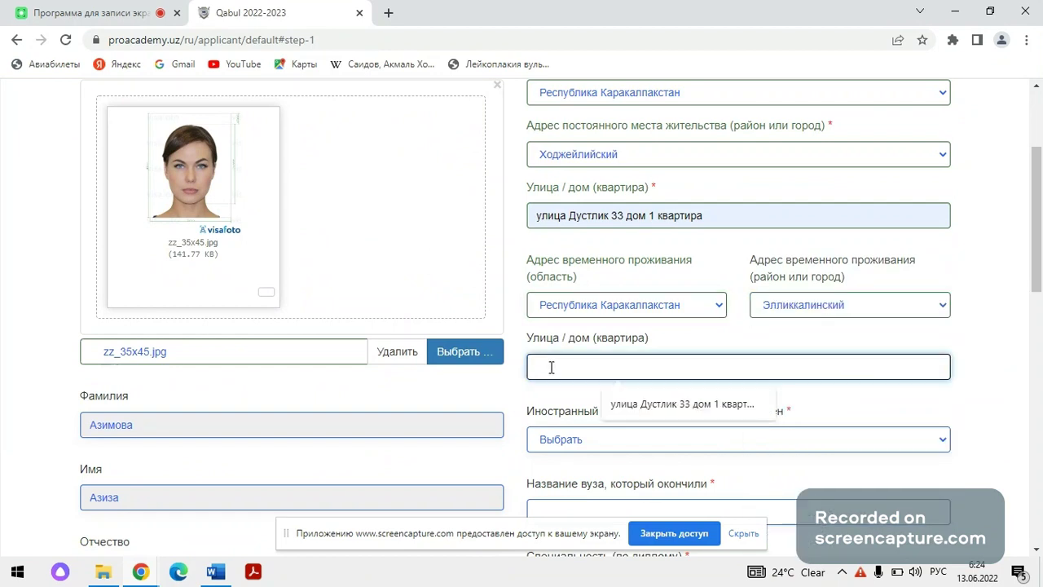
click(645, 403)
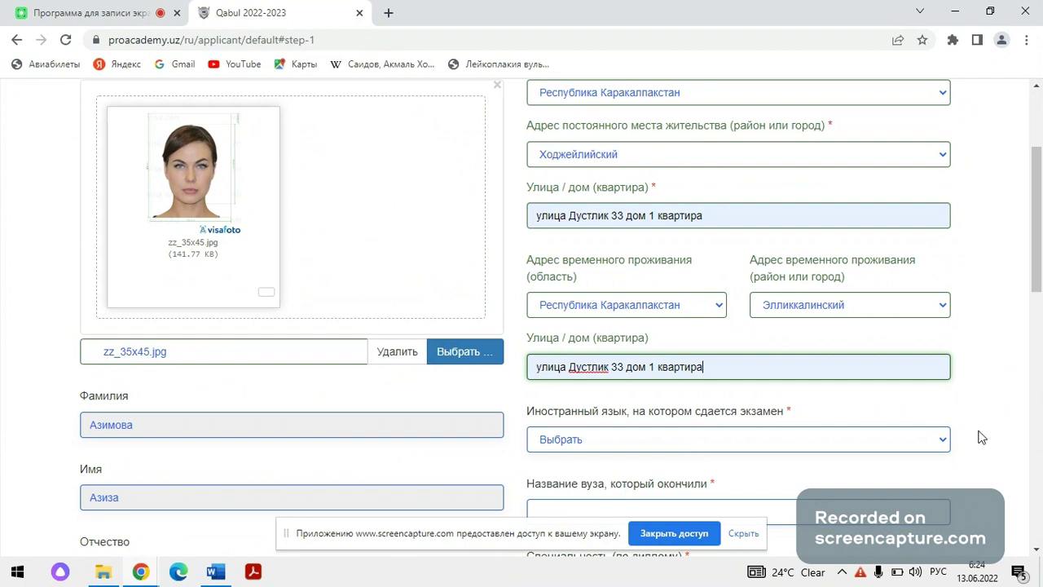
Choose Английский as the exam language.
click(945, 442)
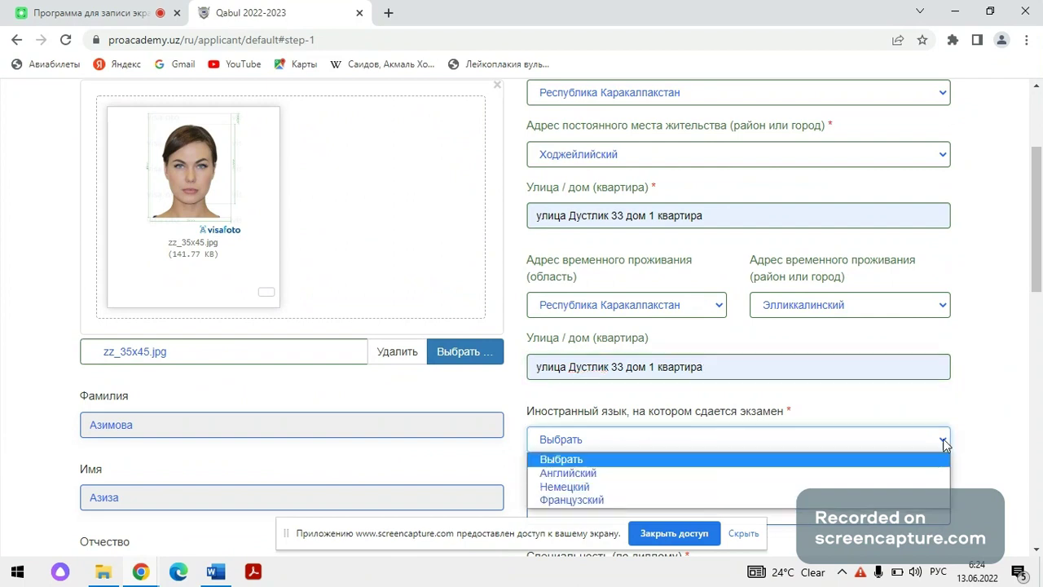
click(763, 473)
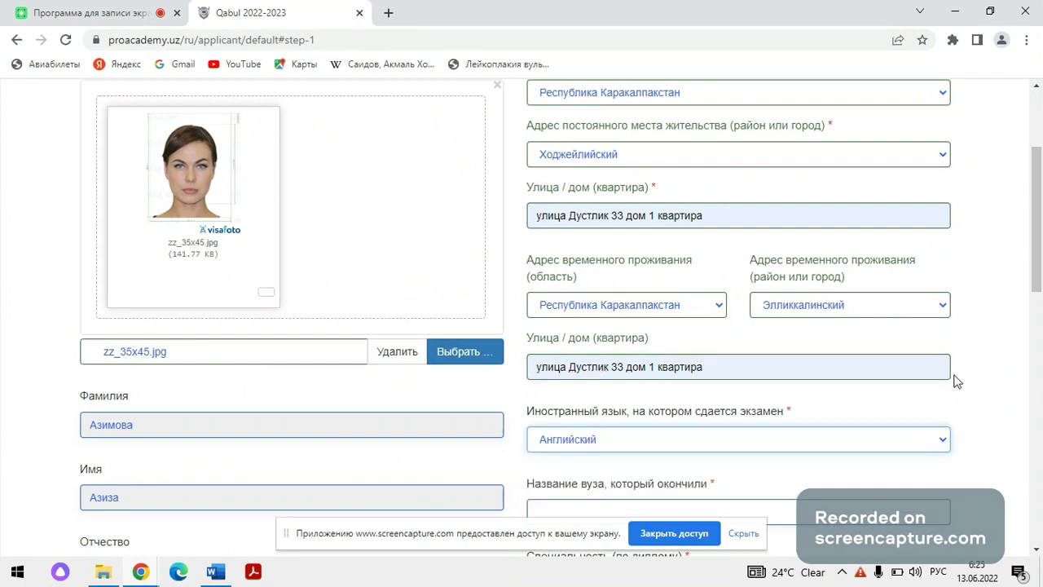
scroll(1040, 276, down, 1)
Enter university ТГЮУ, specialty юрист, the suggested diploma number and graduation year 2021.
scroll(1041, 275, down, 1)
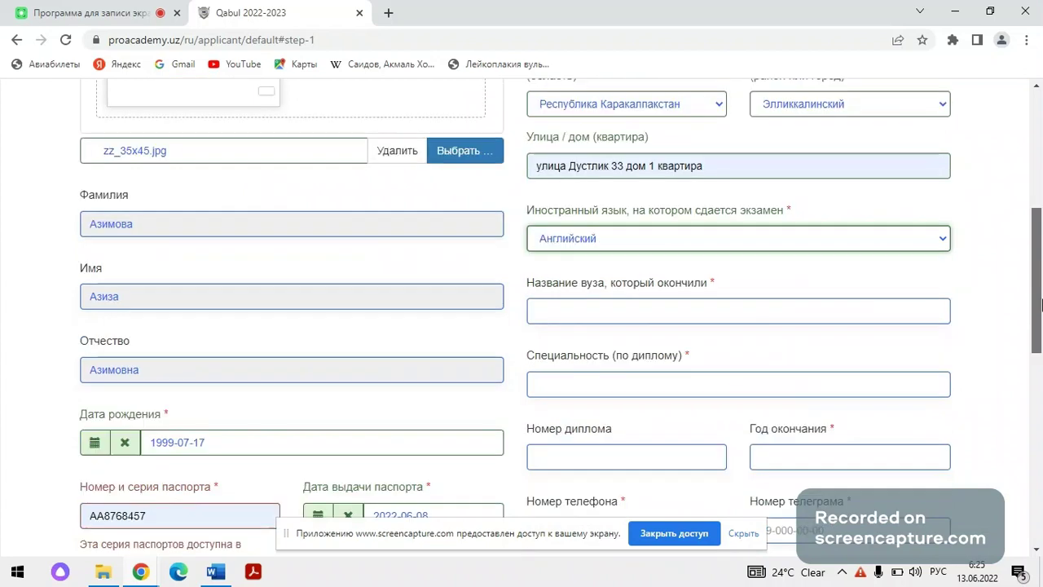
scroll(1040, 304, down, 1)
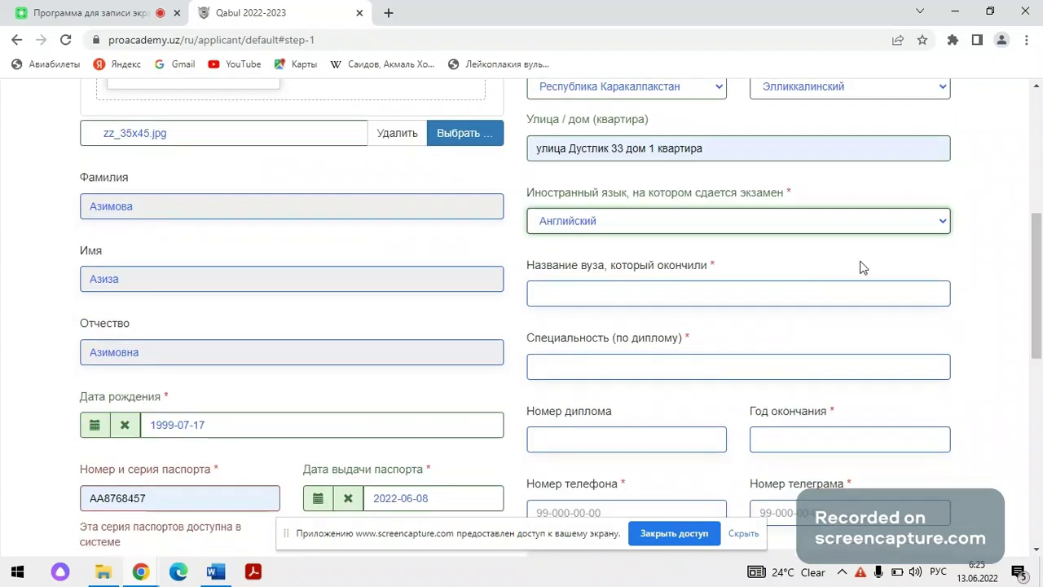
click(554, 293)
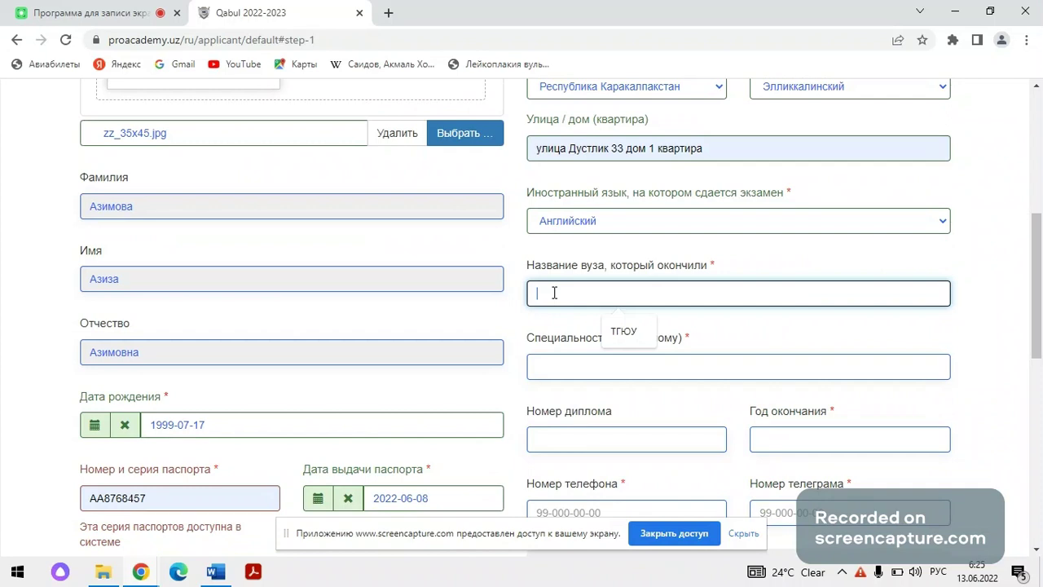
click(624, 333)
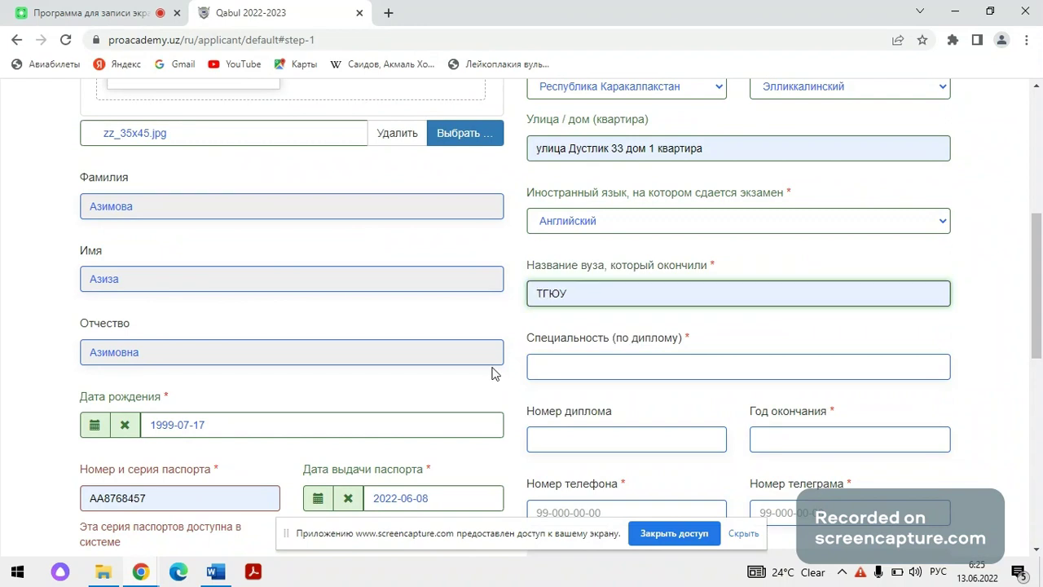
click(550, 367)
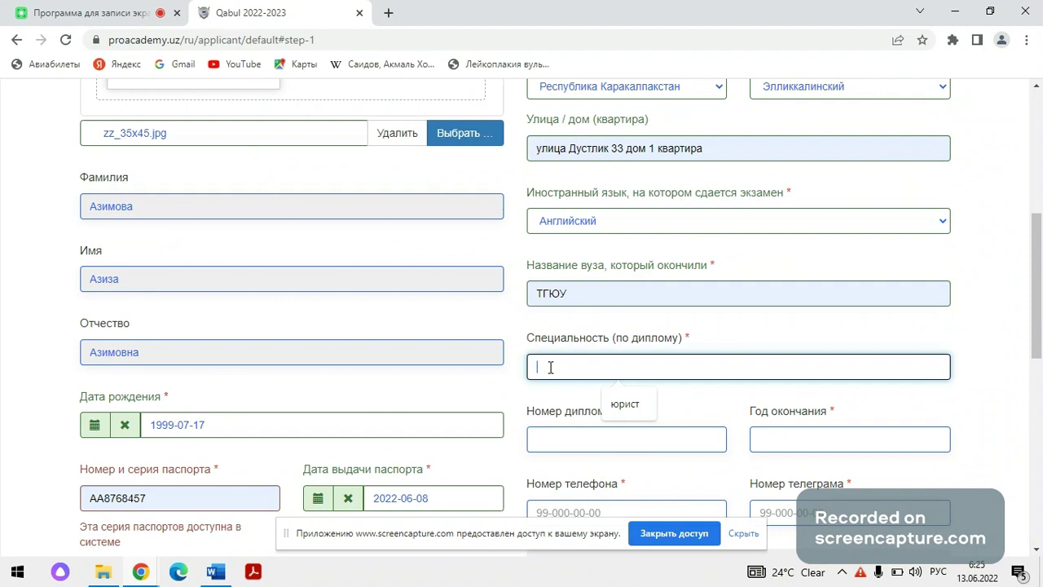
click(625, 405)
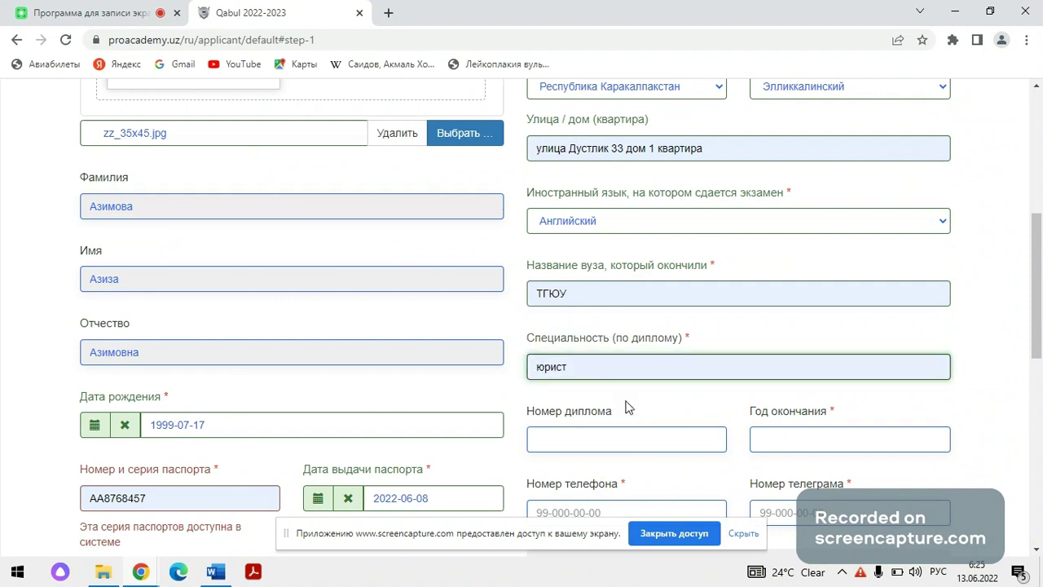
click(544, 437)
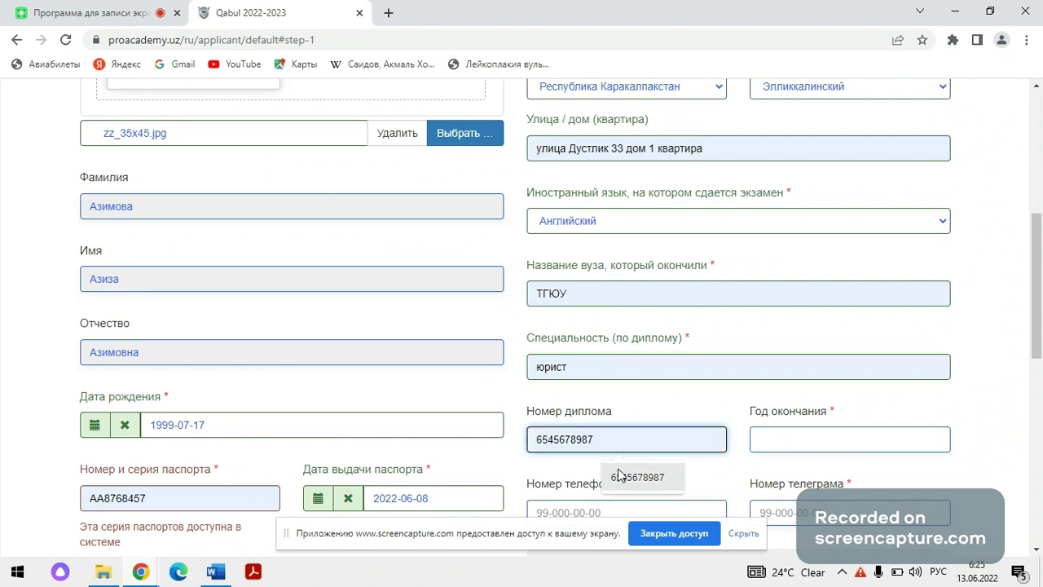
click(619, 478)
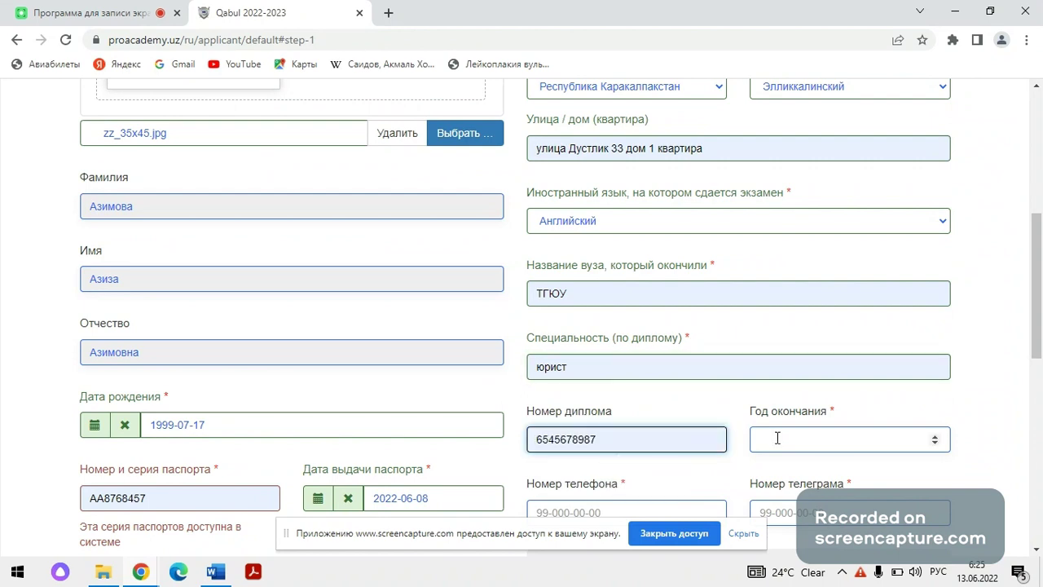
click(777, 438)
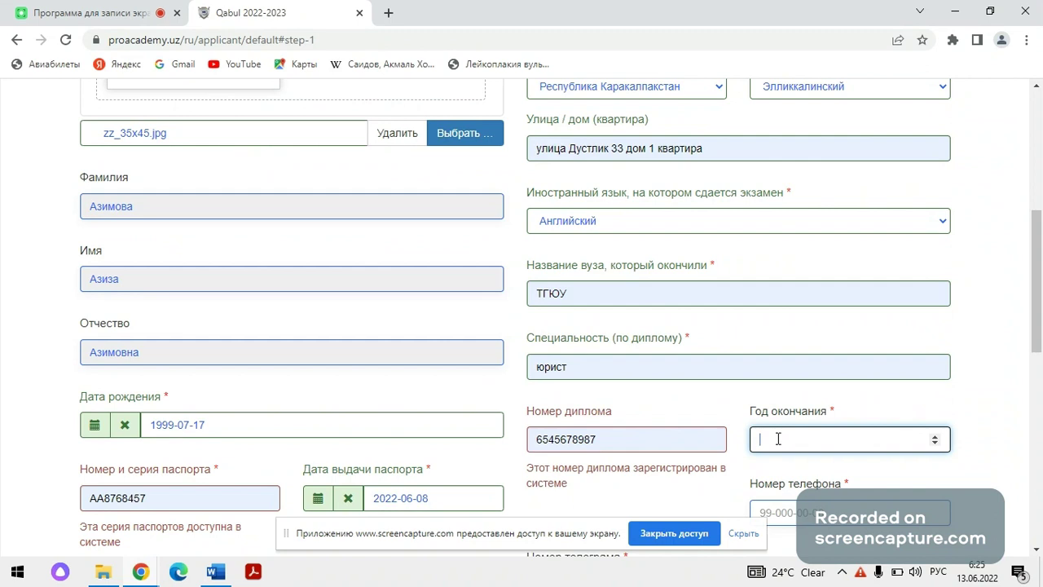
text(2021)
drag(1039, 316, 1037, 365)
Fill the contact phone and Telegram numbers from the autofill suggestions.
click(767, 345)
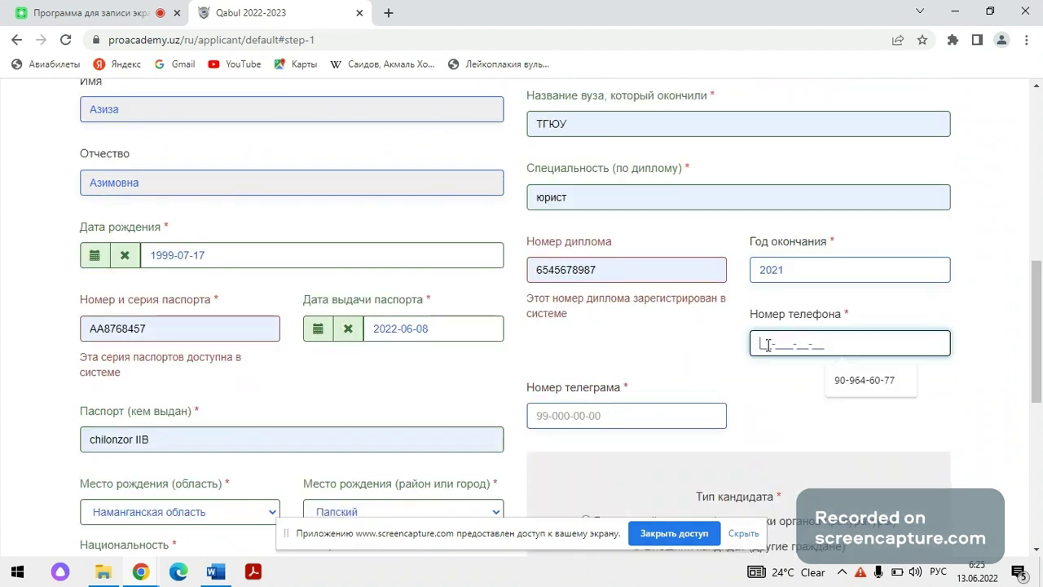
click(888, 381)
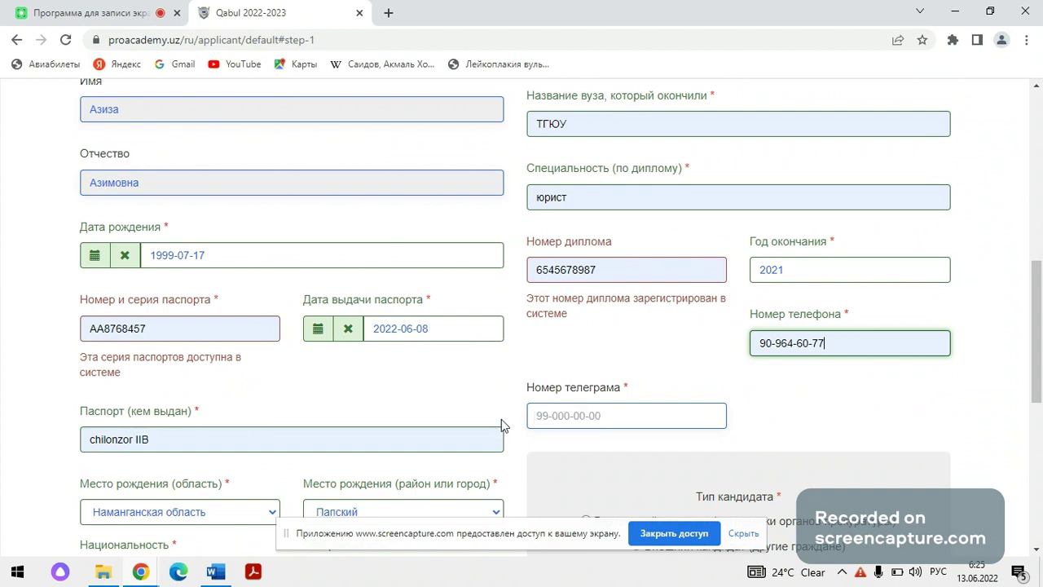
click(619, 415)
click(643, 451)
drag(1037, 349, 1040, 489)
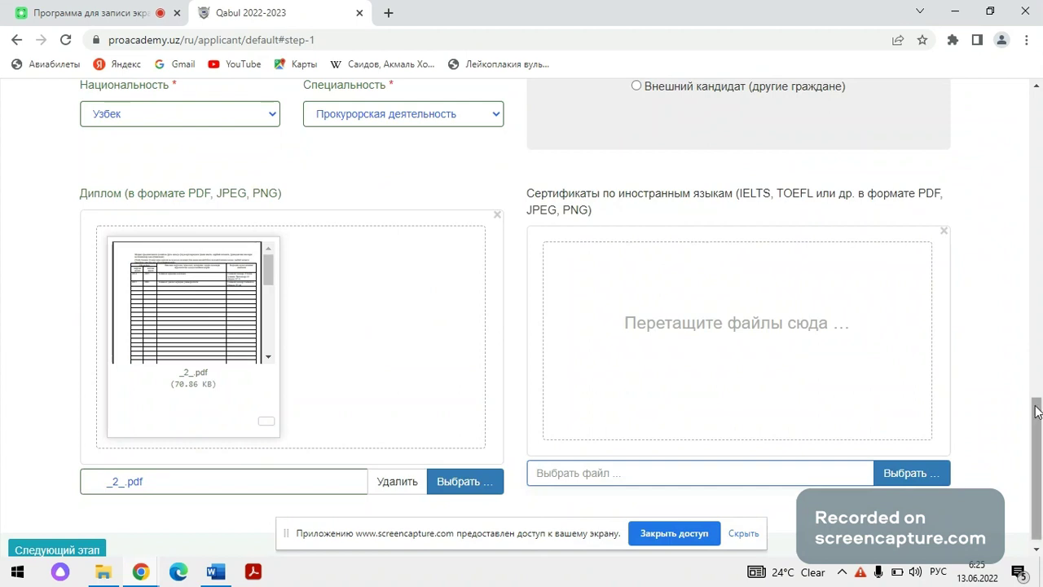
Upload (2).pdf as the foreign-language certificate, shown as _2_.pdf (70.86 KB).
scroll(1030, 409, down, 1)
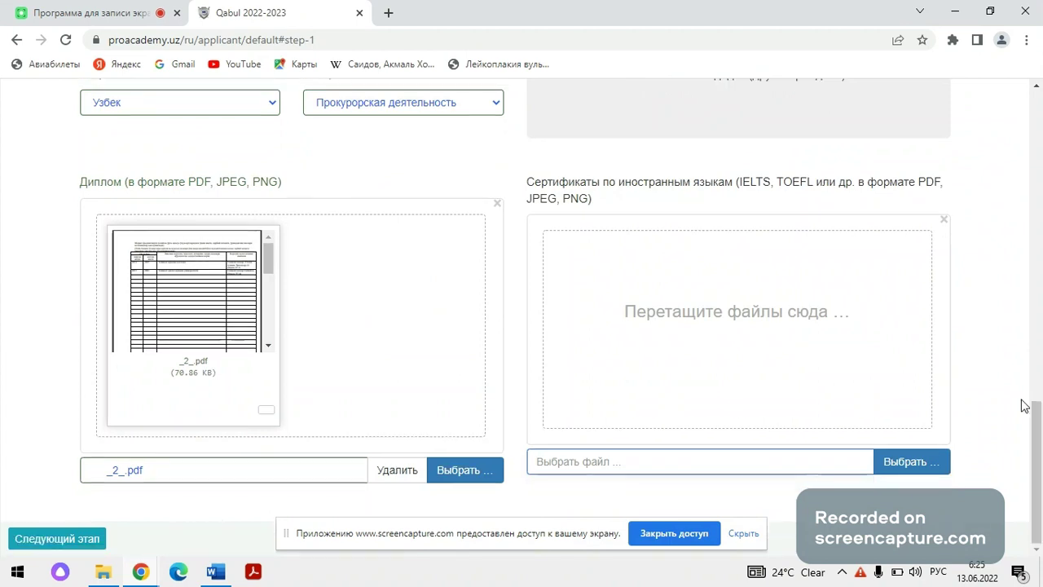
click(894, 462)
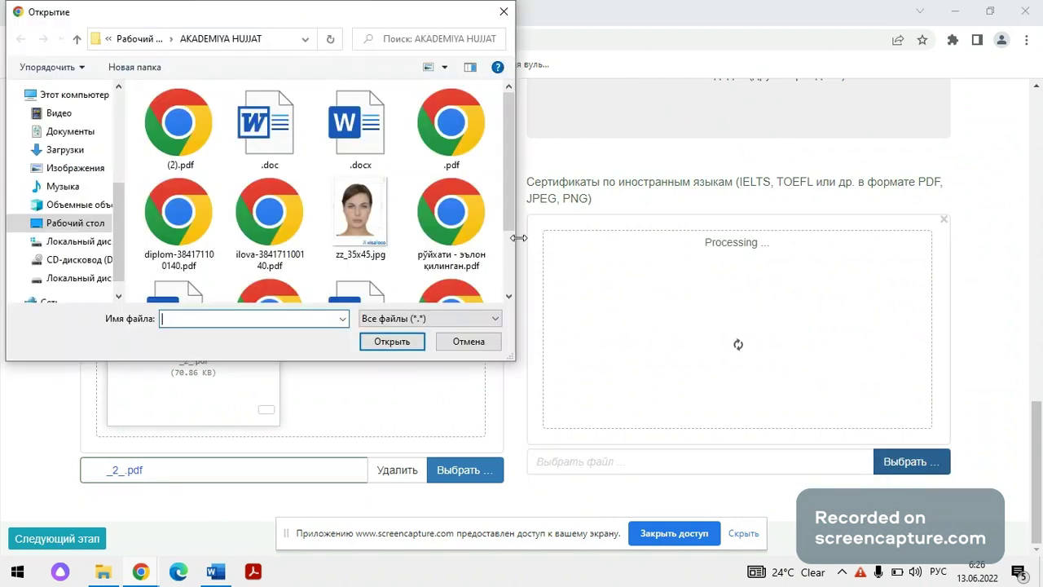
click(205, 135)
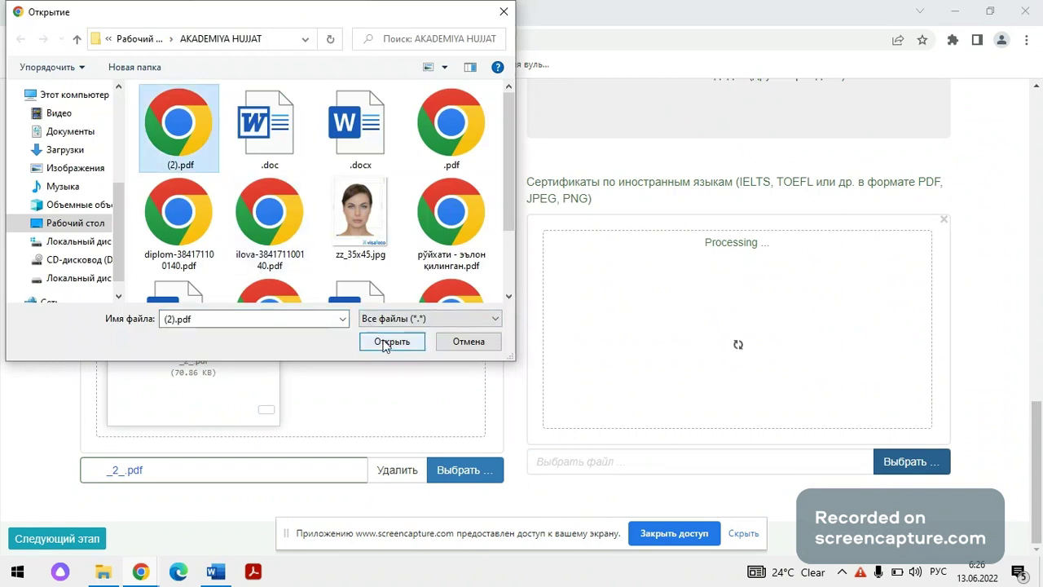
click(385, 342)
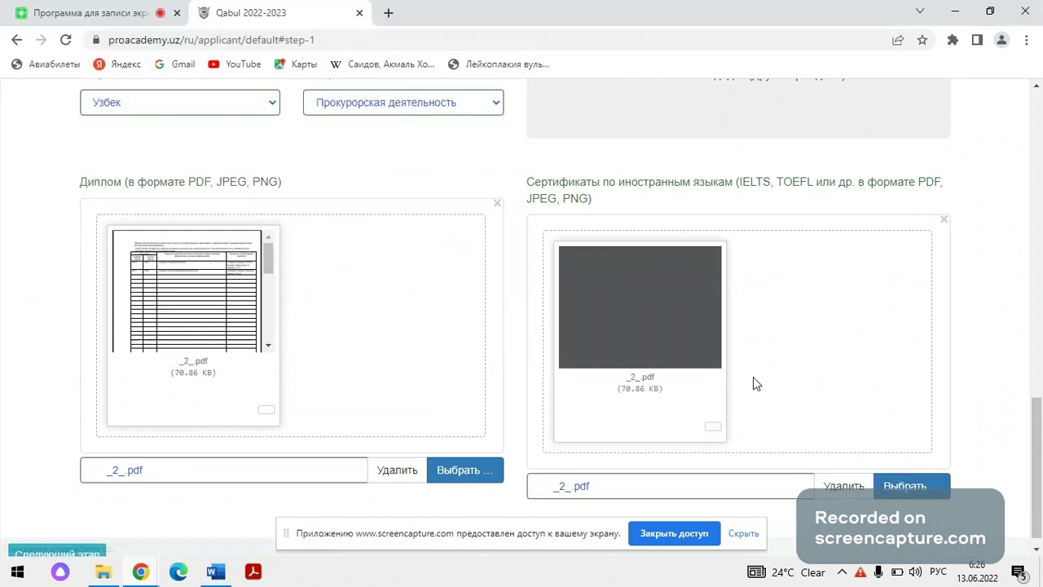
drag(1041, 441, 1040, 447)
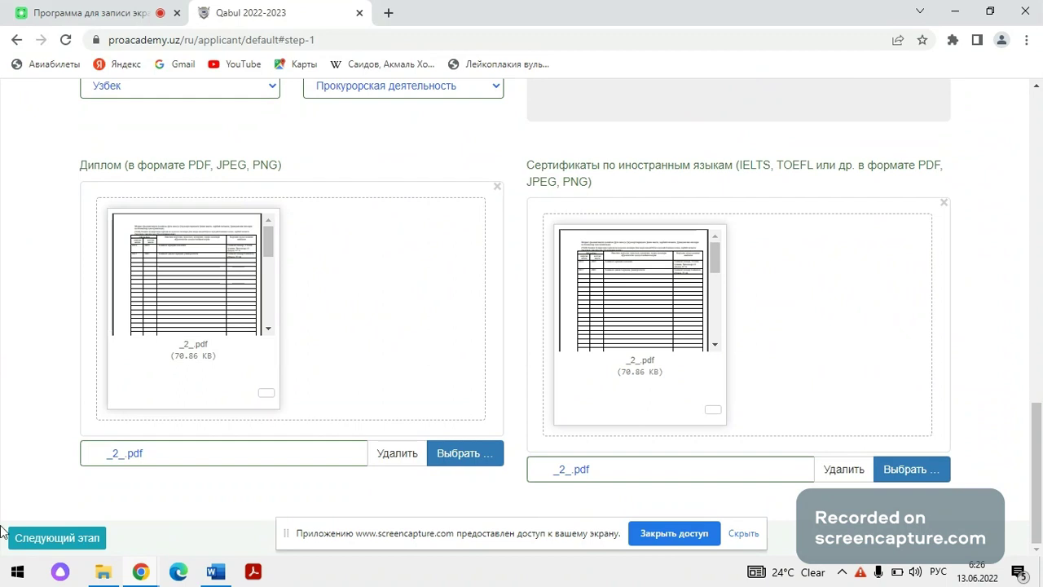
Set the candidate type to 'Внешний кандидат' and attempt to submit Step 1.
click(55, 544)
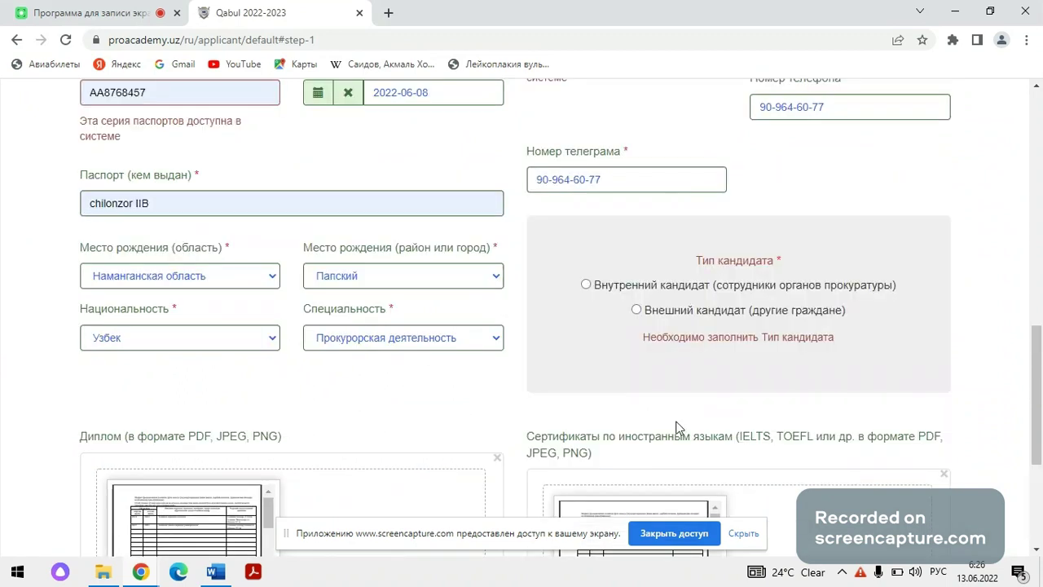
mouse_move(1039, 429)
mouse_down()
mouse_move(1039, 416)
mouse_move(1039, 429)
mouse_up()
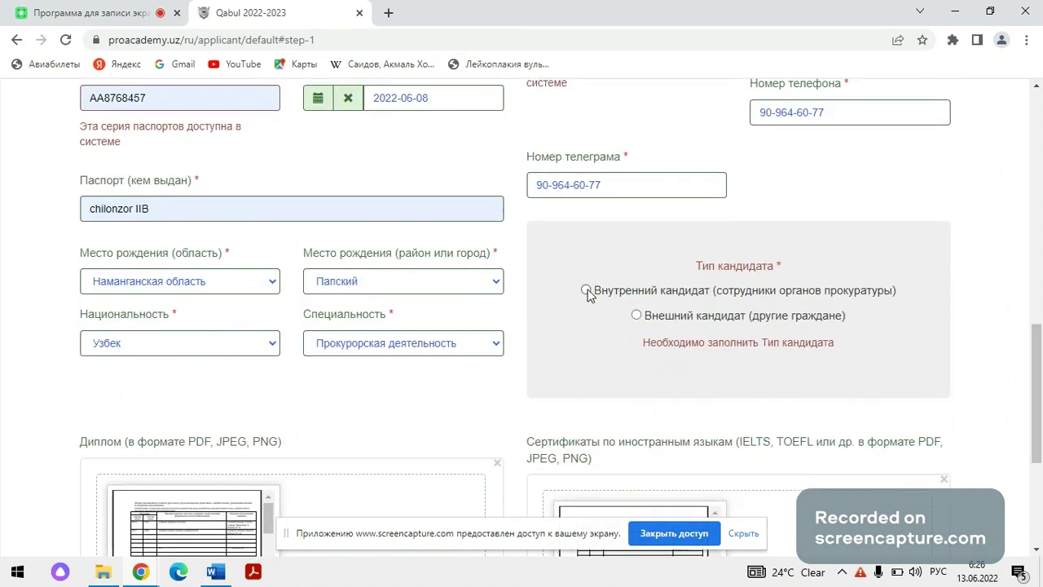
click(636, 315)
drag(1037, 403, 1040, 481)
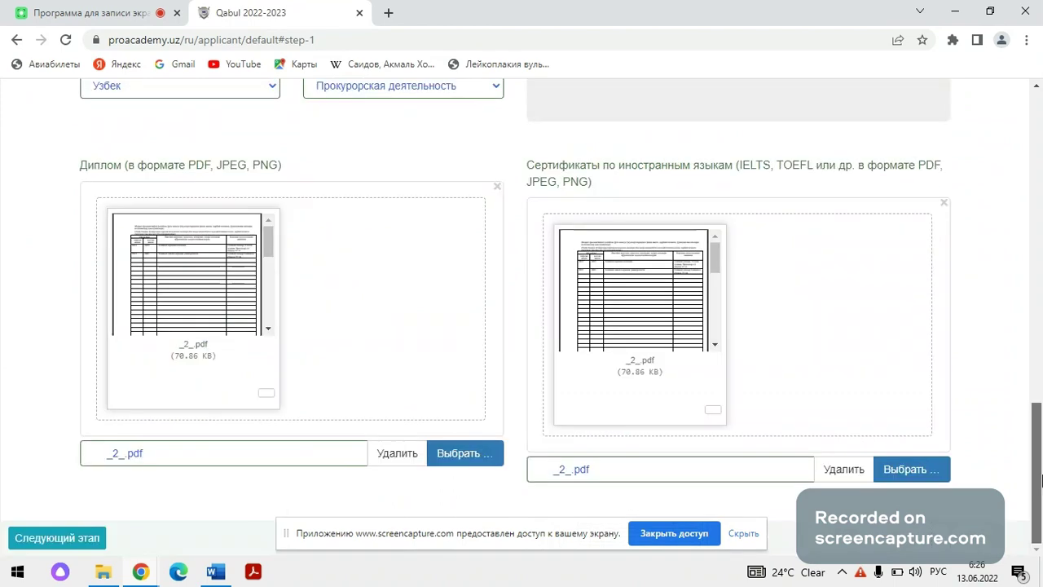
click(79, 544)
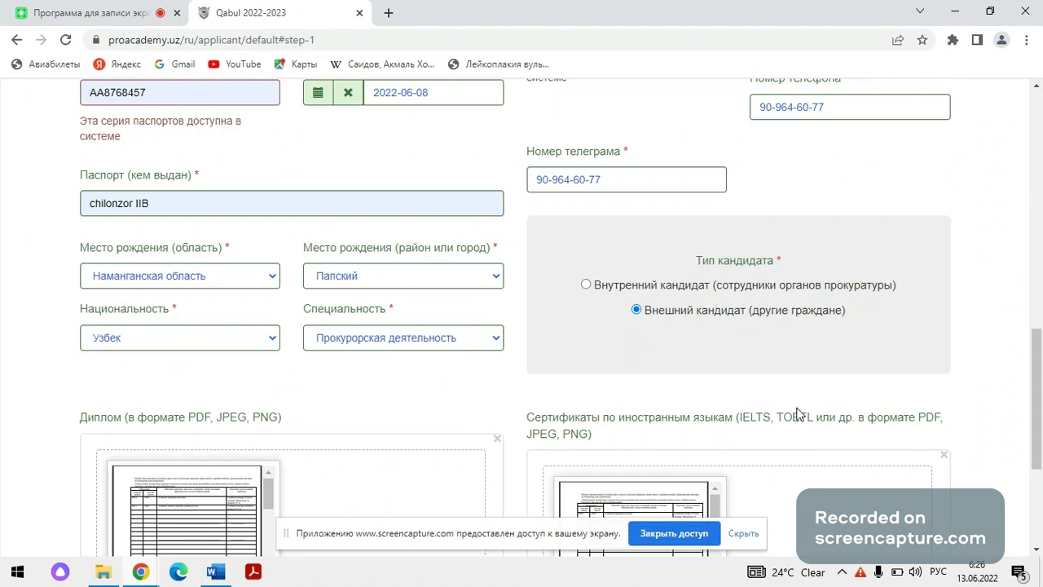
Change the passport number's last digit to 9 and retry advancing to the next stage.
drag(1037, 361, 1035, 477)
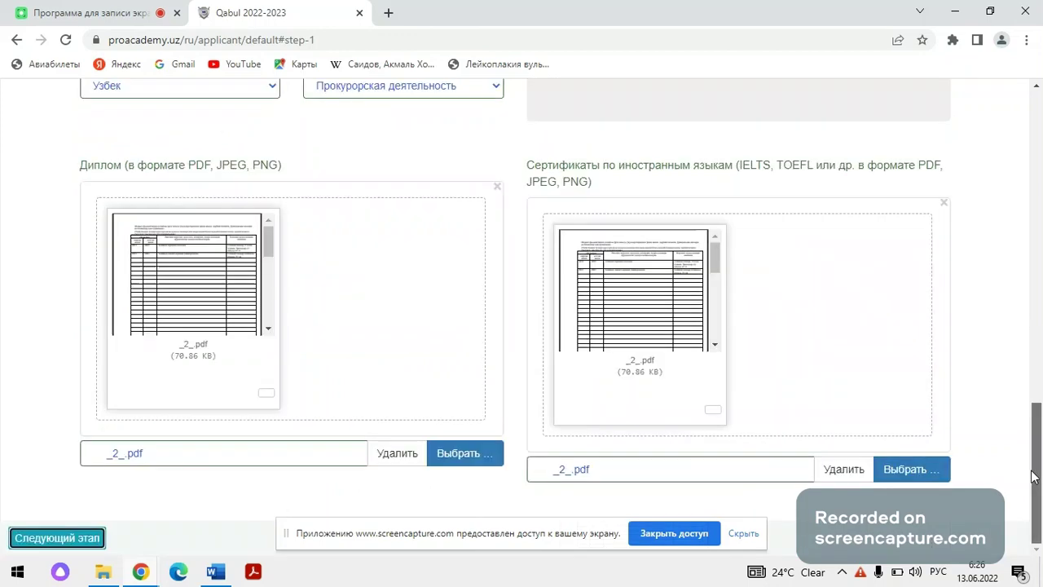
click(65, 539)
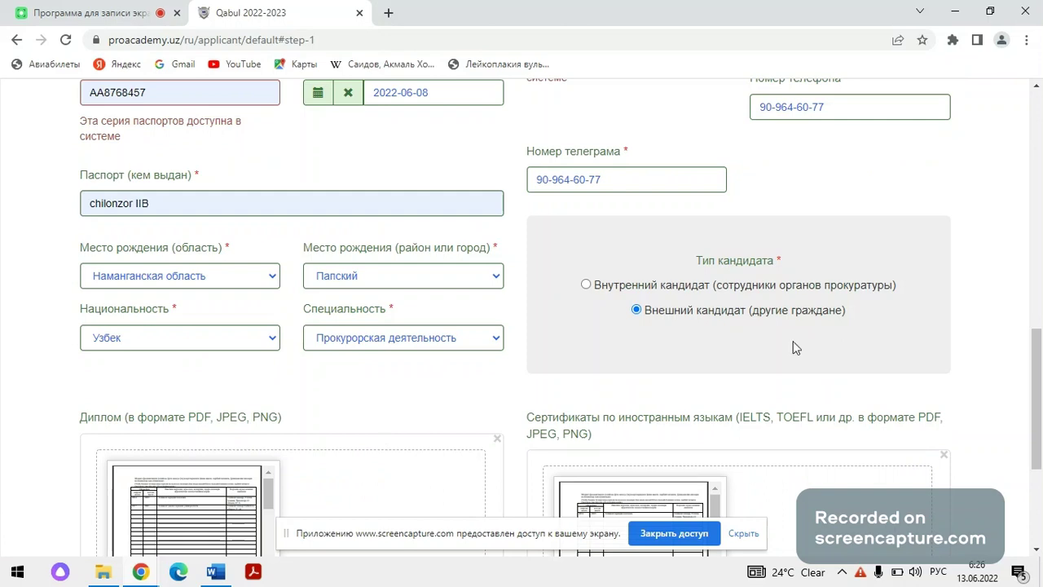
click(157, 95)
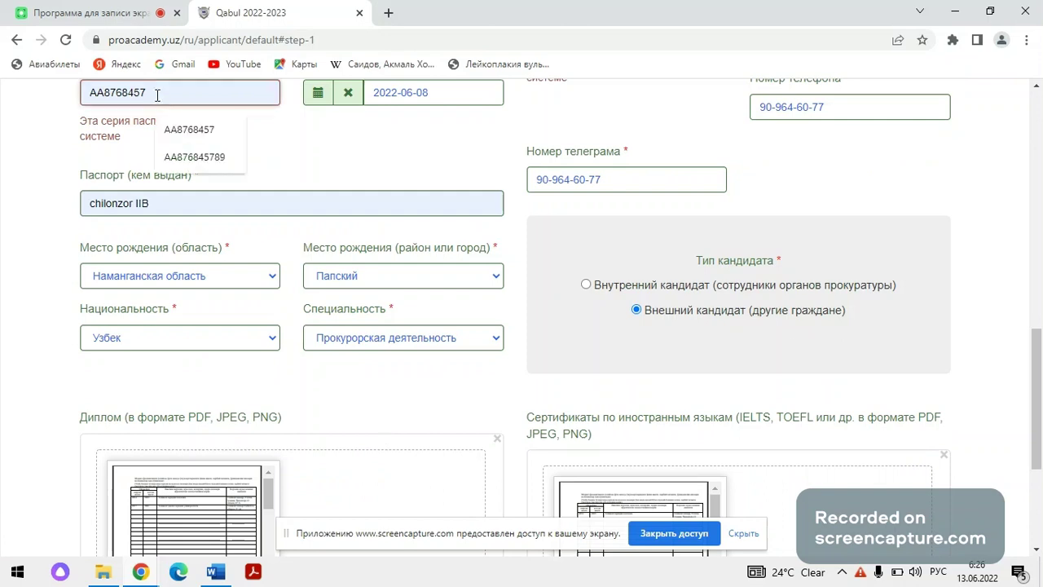
key(BackSpace)
text(9)
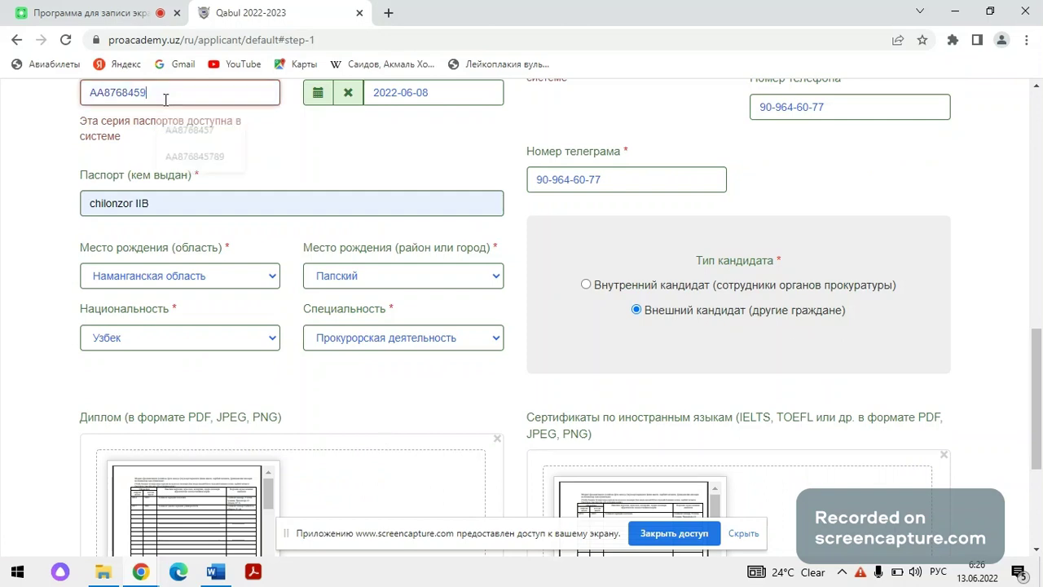
drag(1038, 383, 1035, 475)
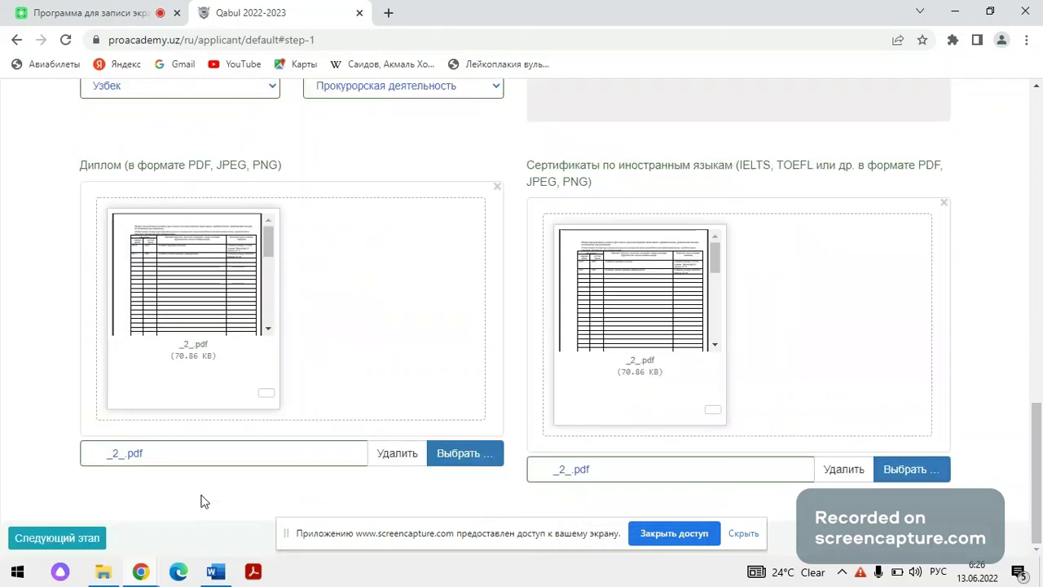
click(79, 545)
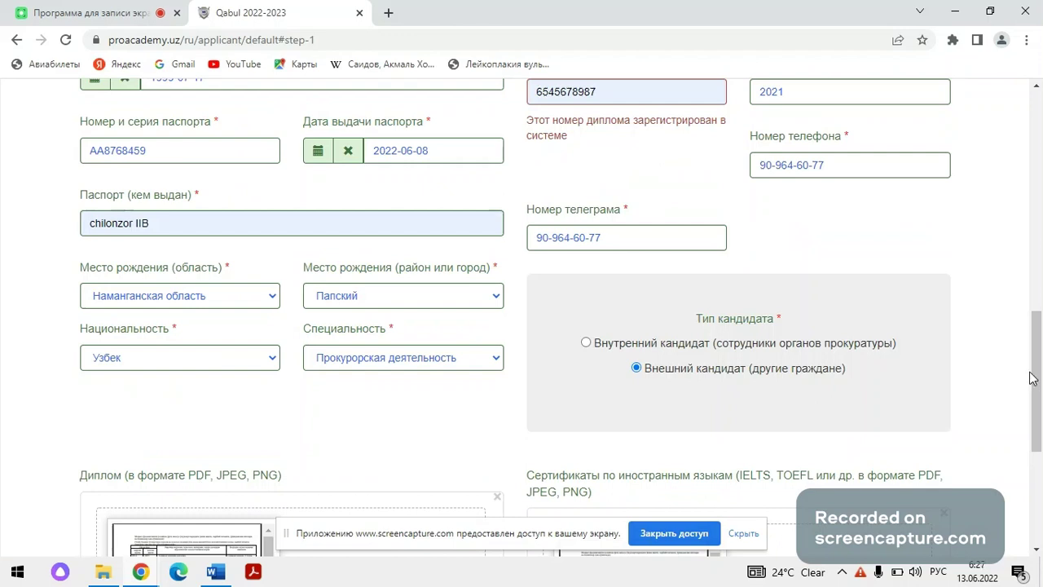
Append 9 to the diploma number and submit Step 1 with 'Следующий этап'.
drag(1032, 377, 1026, 339)
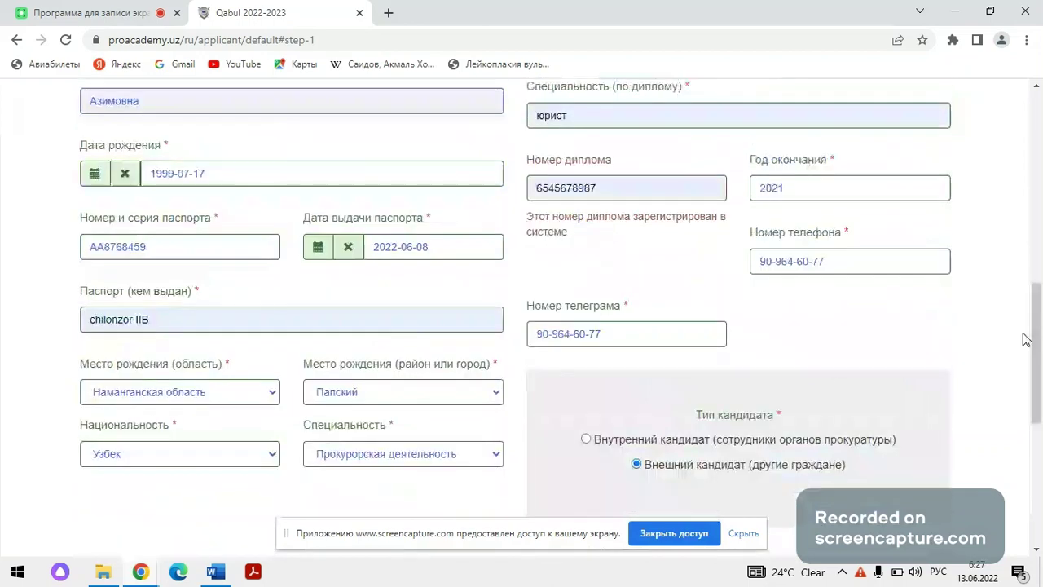
click(608, 192)
text(9)
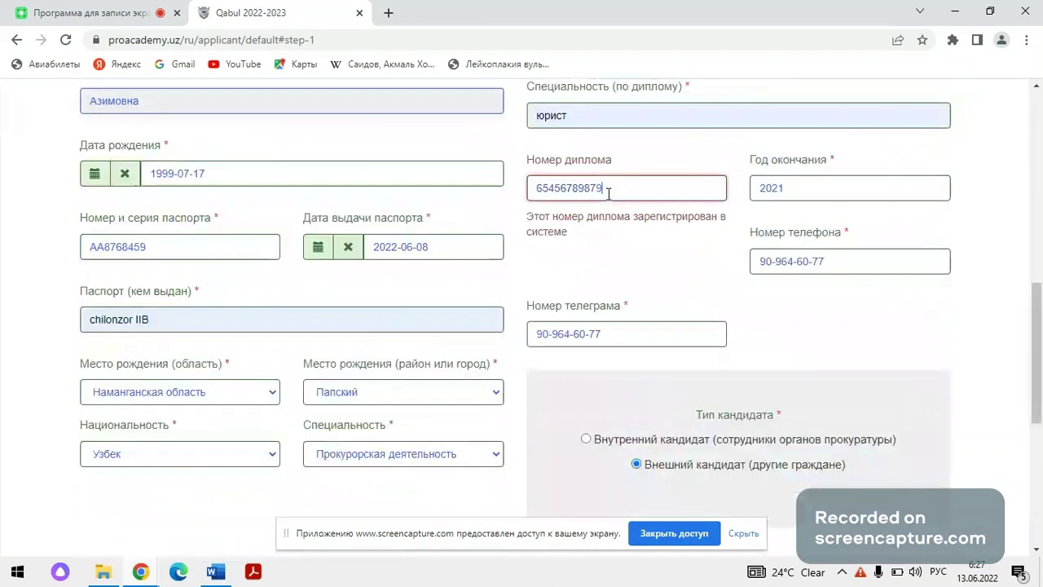
drag(1036, 373, 1039, 440)
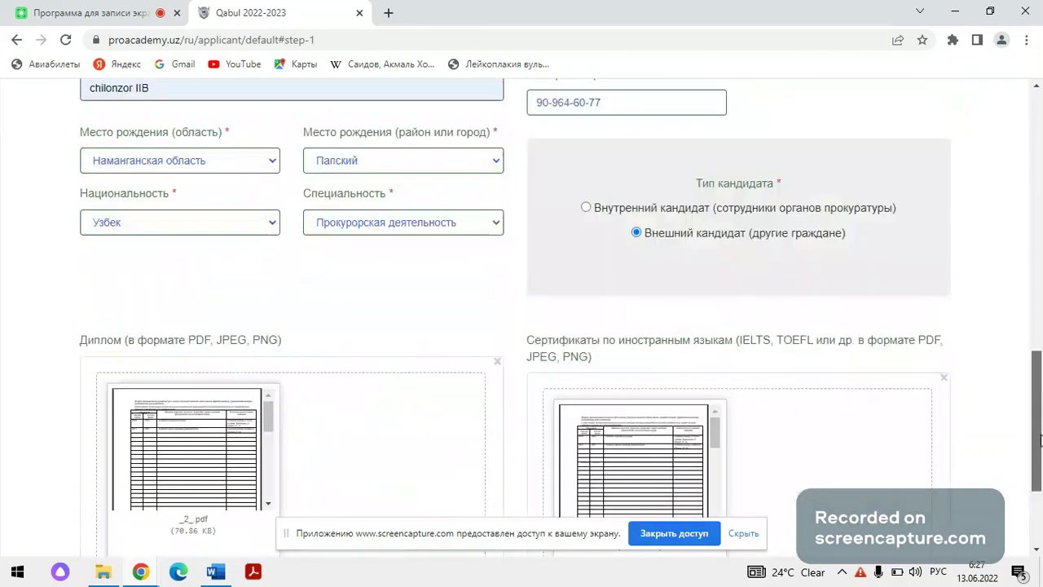
scroll(364, 520, down, 2)
click(96, 540)
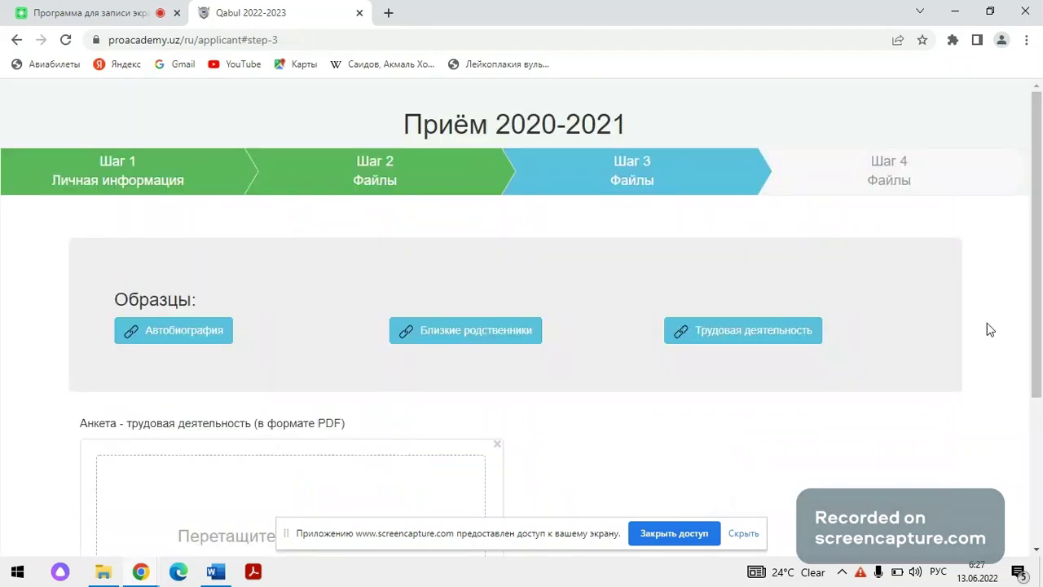
Upload (2).pdf as the work-history questionnaire and continue to the applicant dashboard.
drag(1039, 293, 1041, 386)
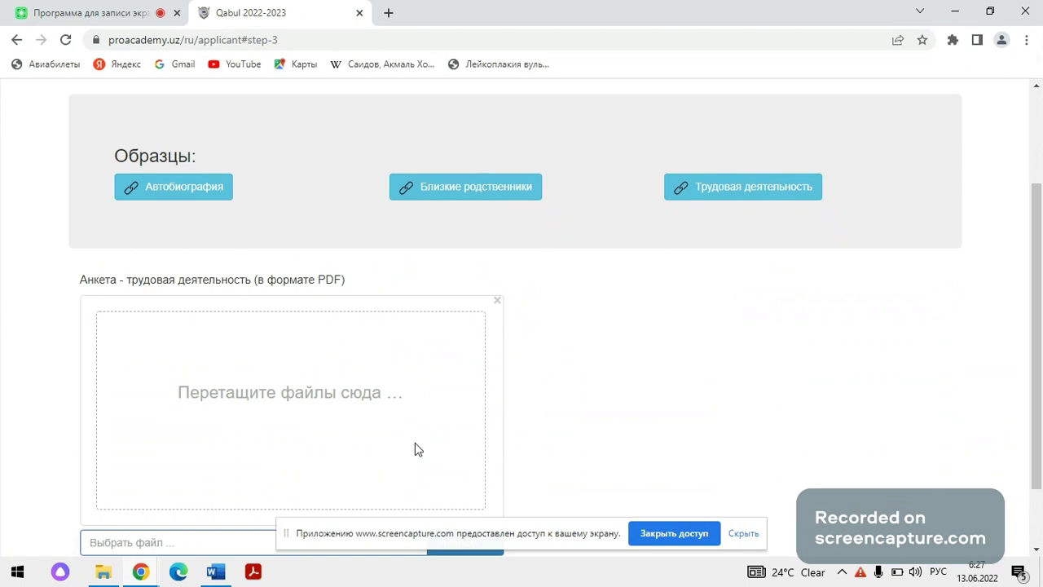
drag(1038, 273, 1040, 301)
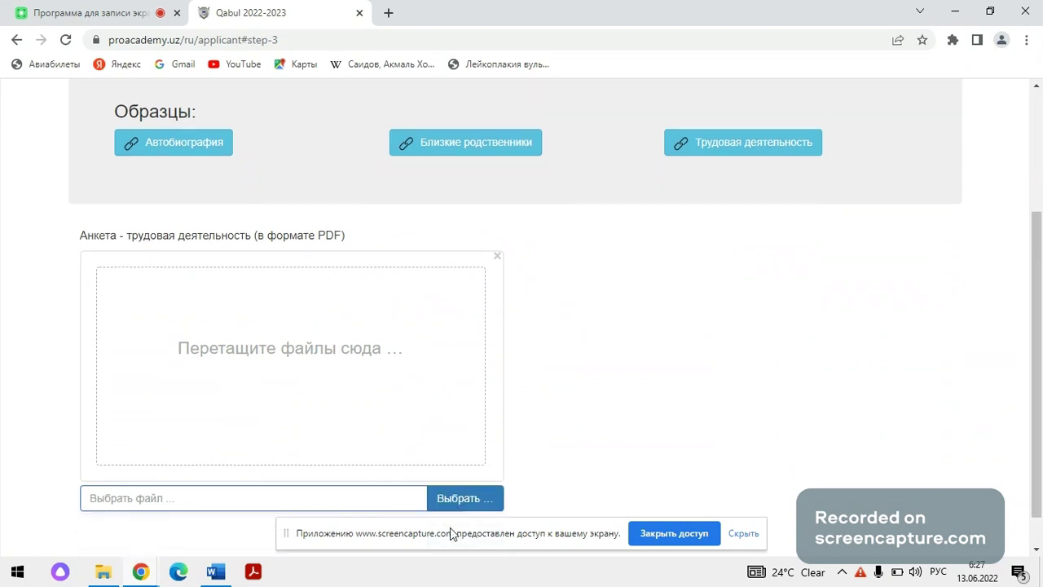
click(465, 498)
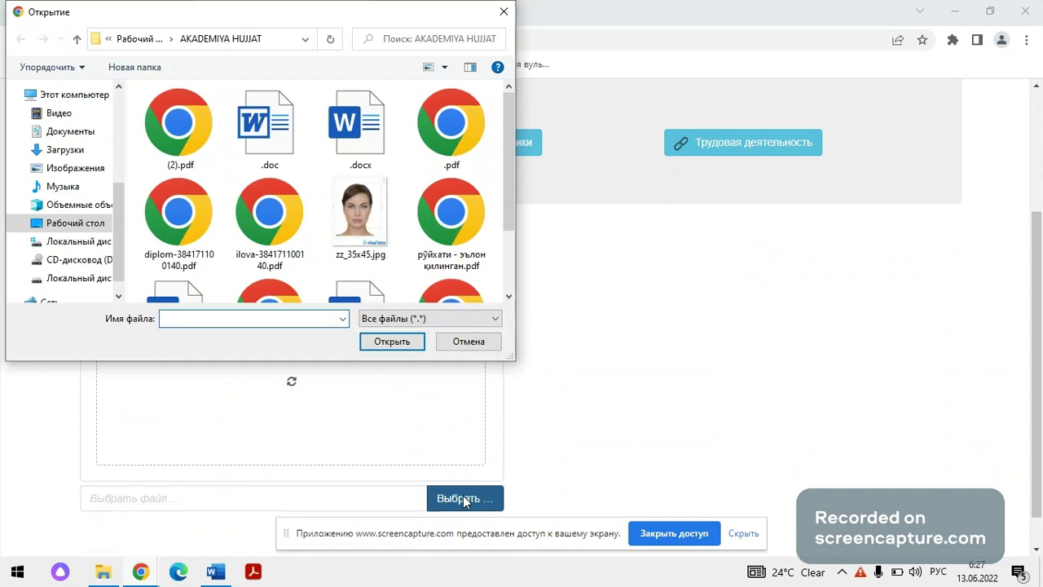
click(181, 143)
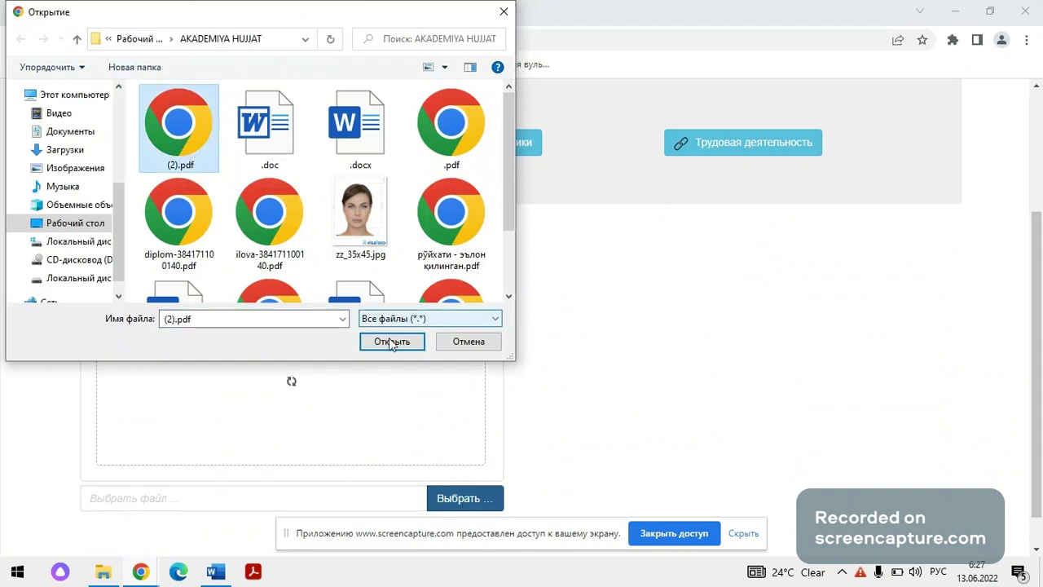
click(390, 343)
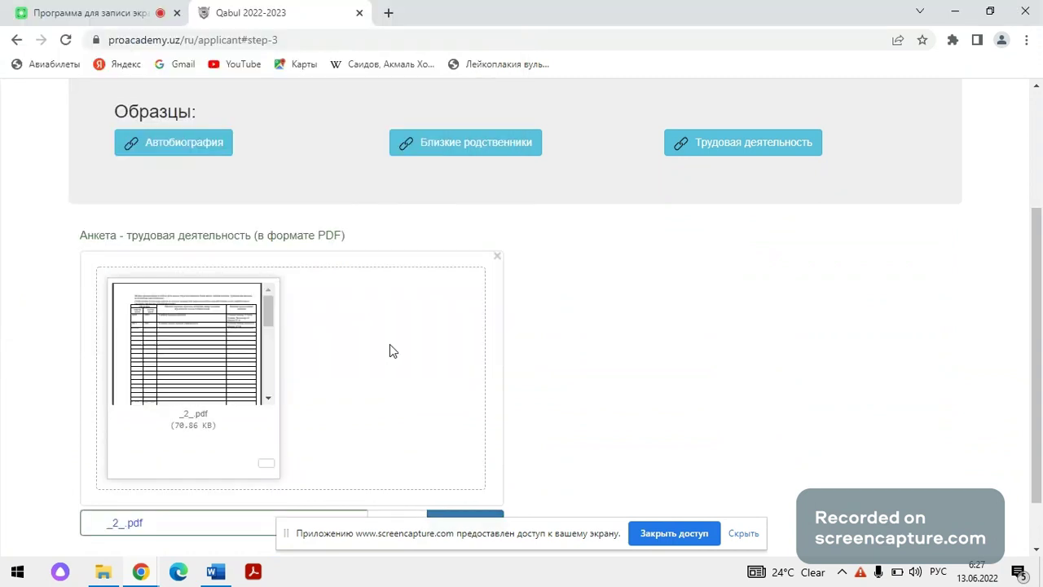
scroll(1039, 317, down, 1)
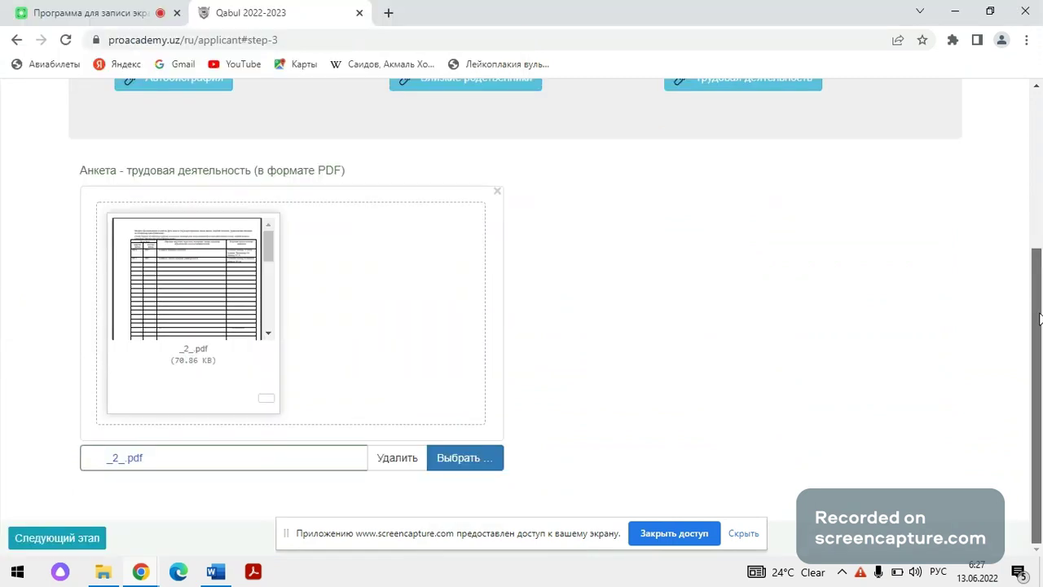
click(51, 543)
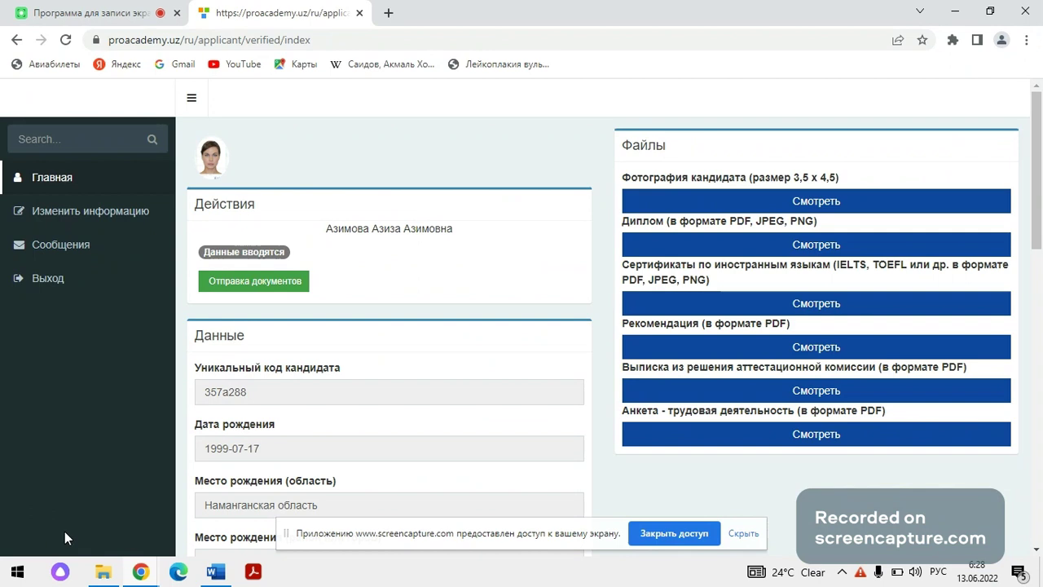
Send the application documents with 'Отправка документов' on the applicant dashboard.
click(140, 571)
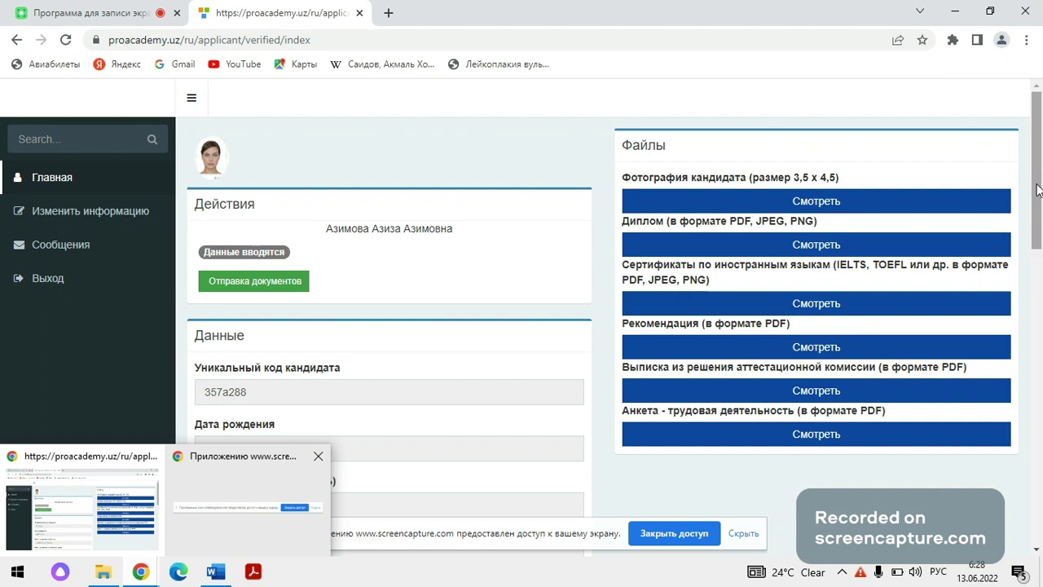
drag(1037, 189, 1037, 228)
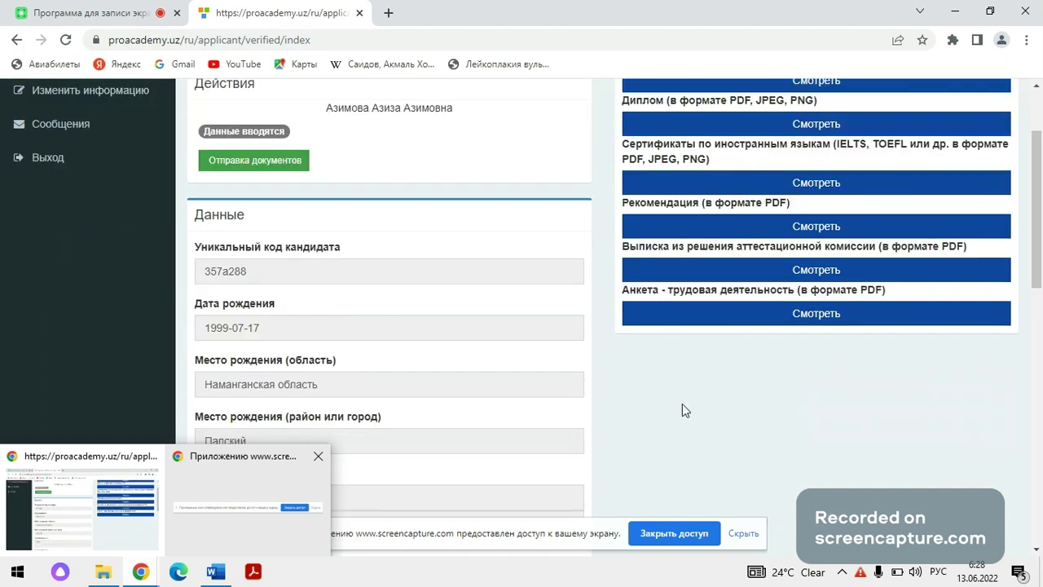
drag(682, 403, 593, 477)
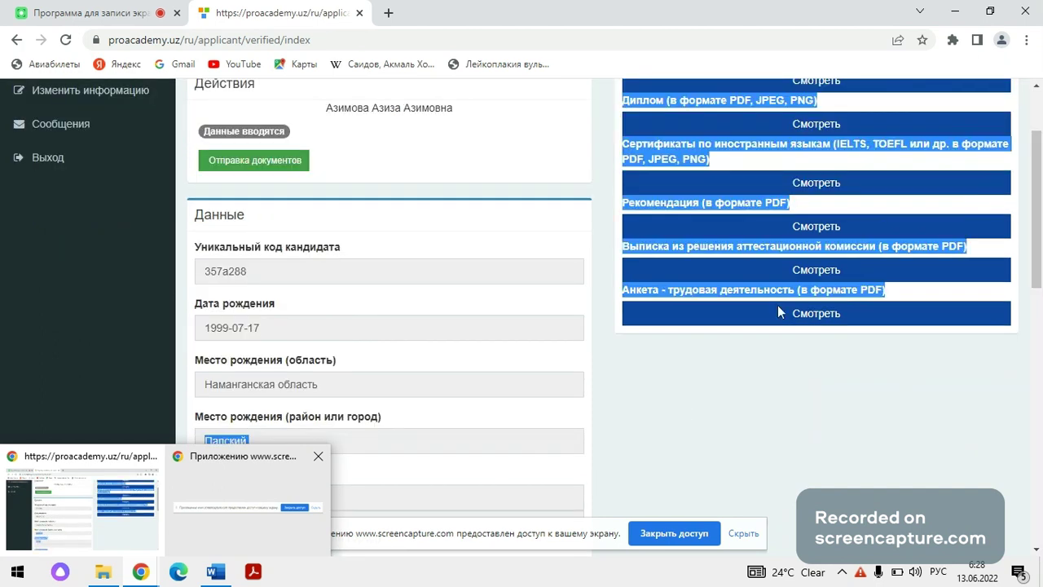
click(242, 167)
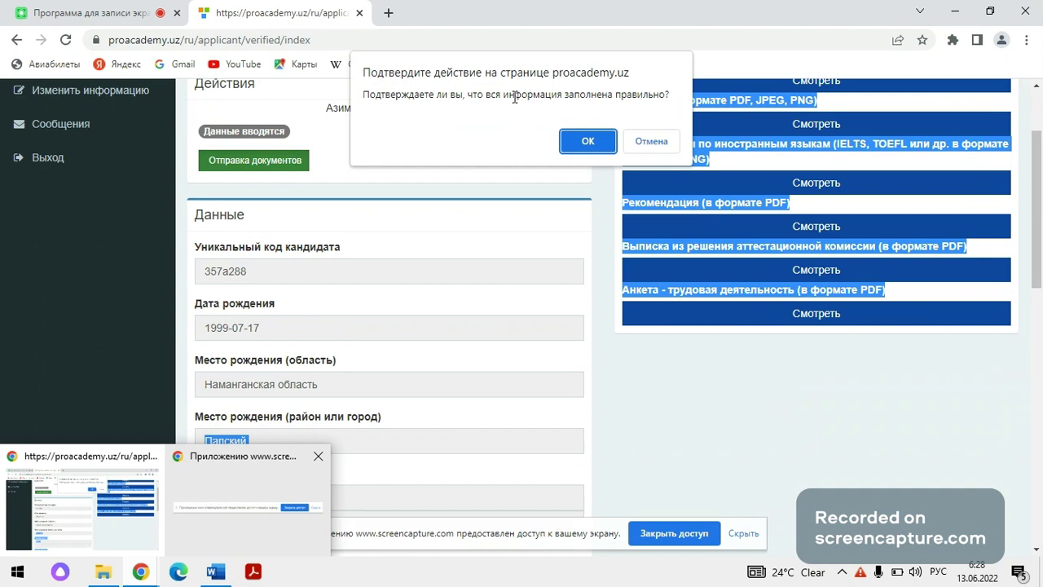
Confirm that all the entered application information is correct.
click(584, 140)
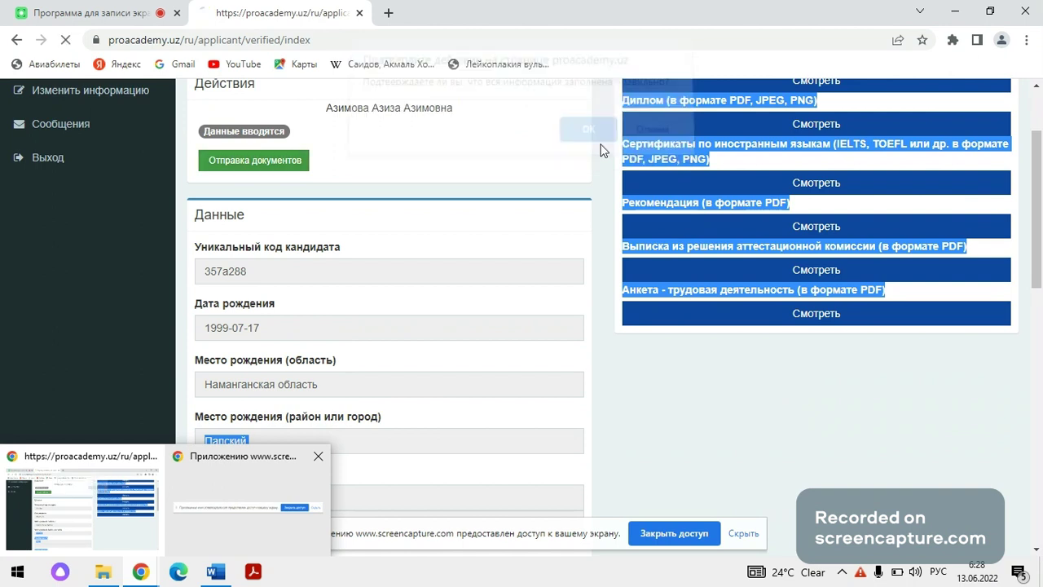